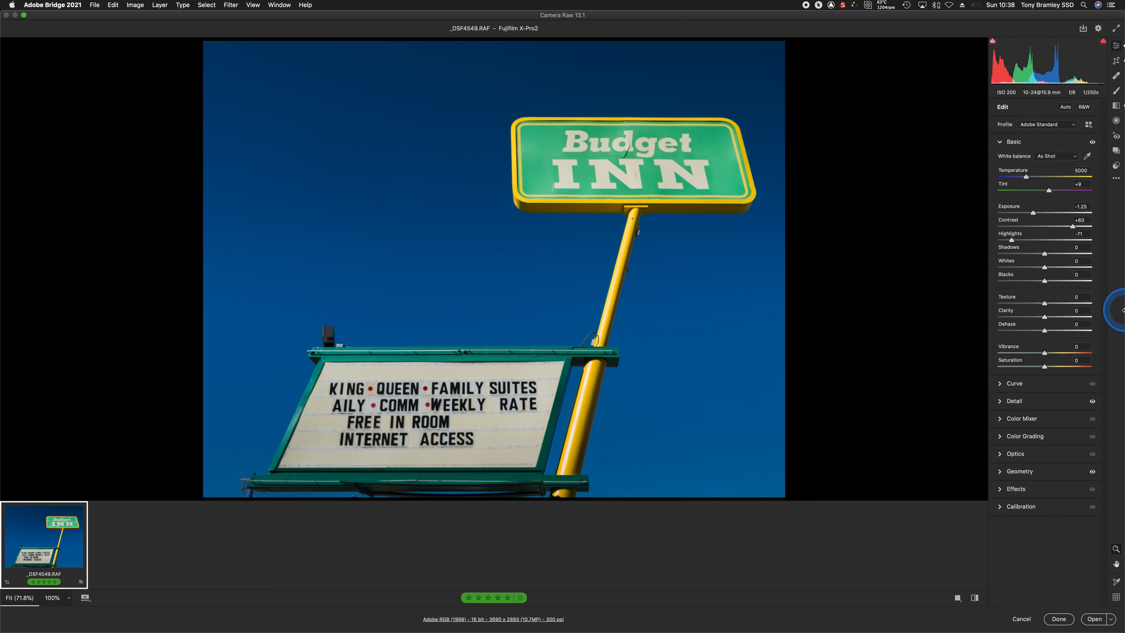
Convert the motel sign photo to black and white, setting the mixer's Blues to -61 and Aquas to +2.
click(1084, 108)
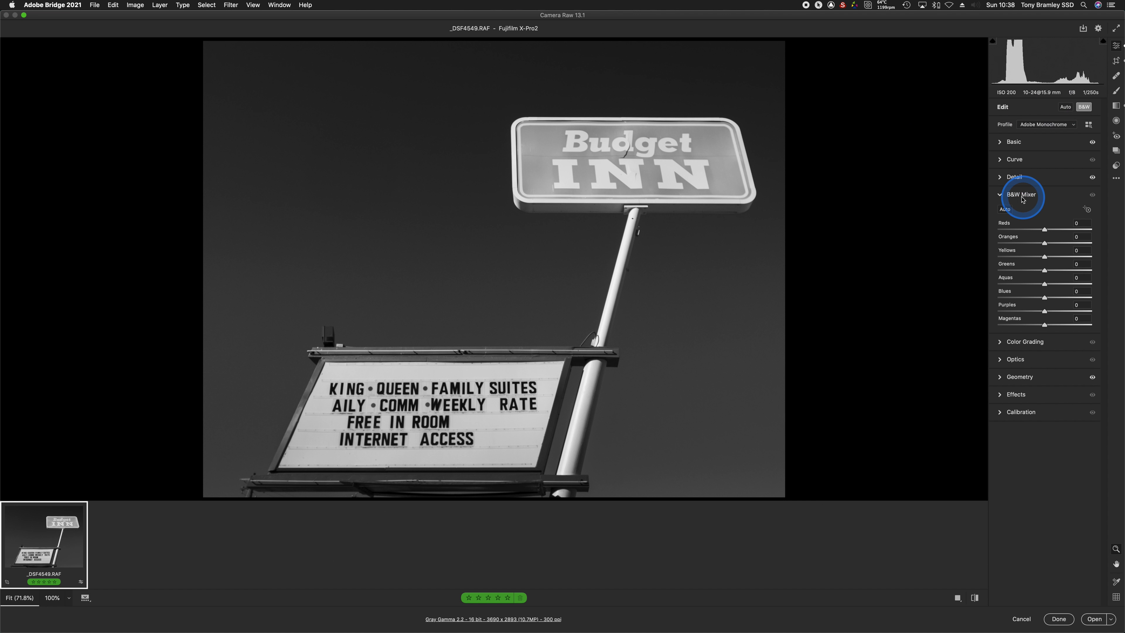
click(1046, 299)
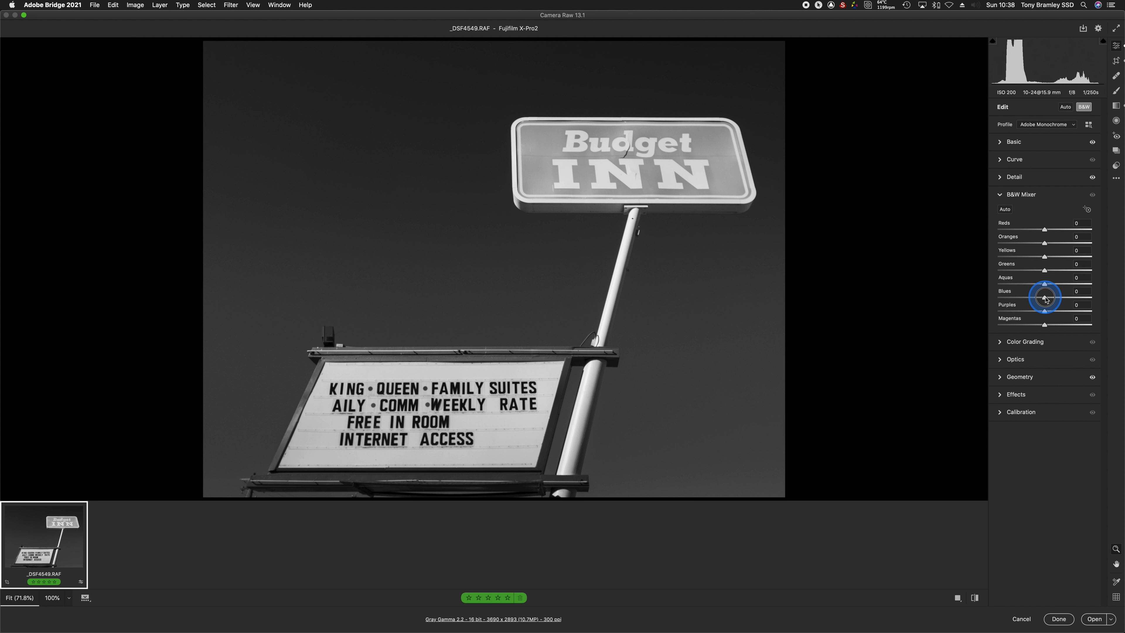
drag(1045, 299, 967, 298)
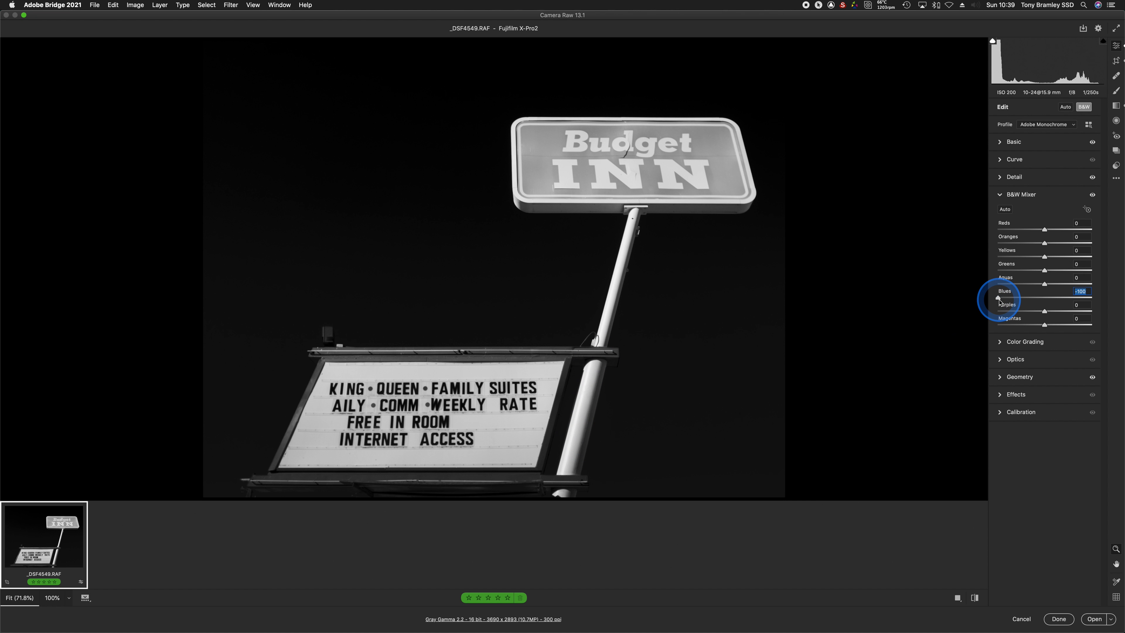
drag(999, 297, 1013, 299)
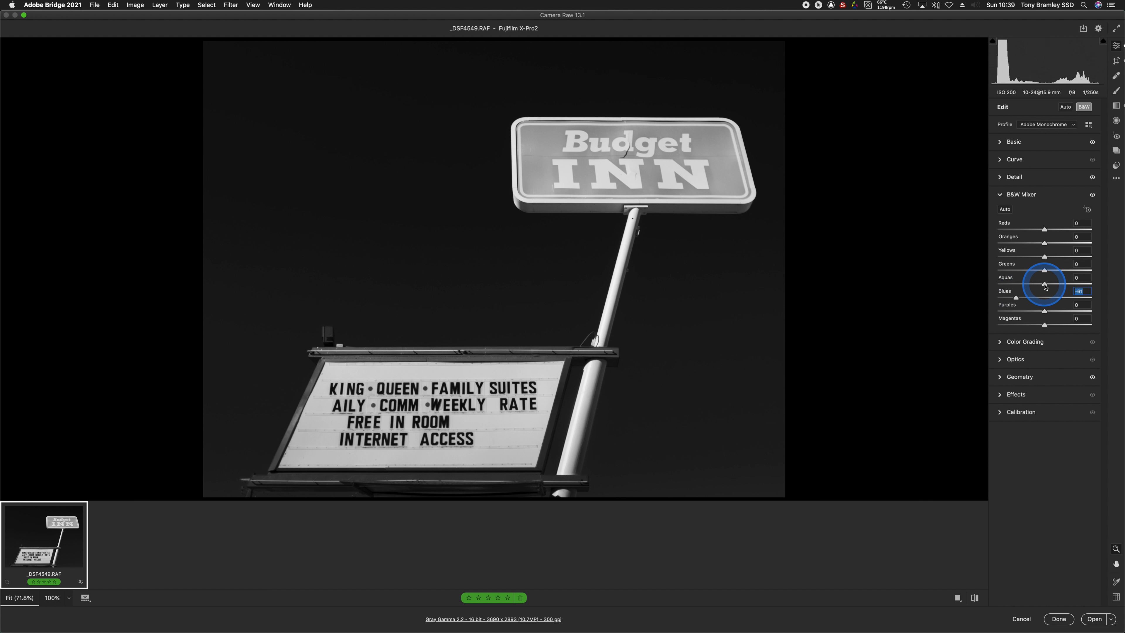
drag(1044, 285, 1006, 279)
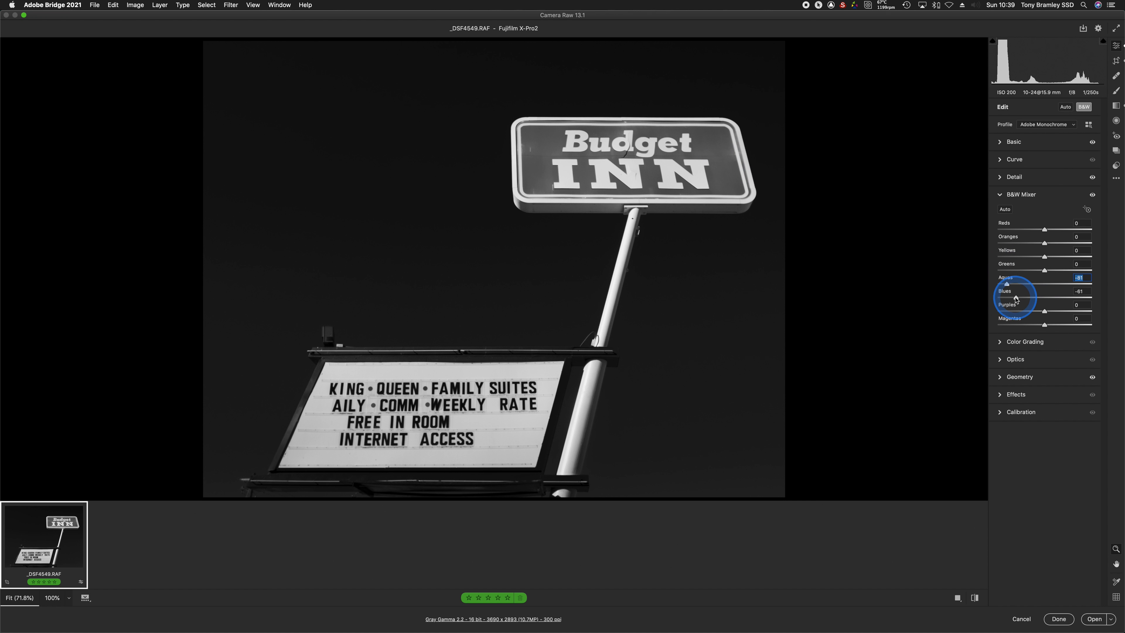
drag(1006, 285, 1046, 286)
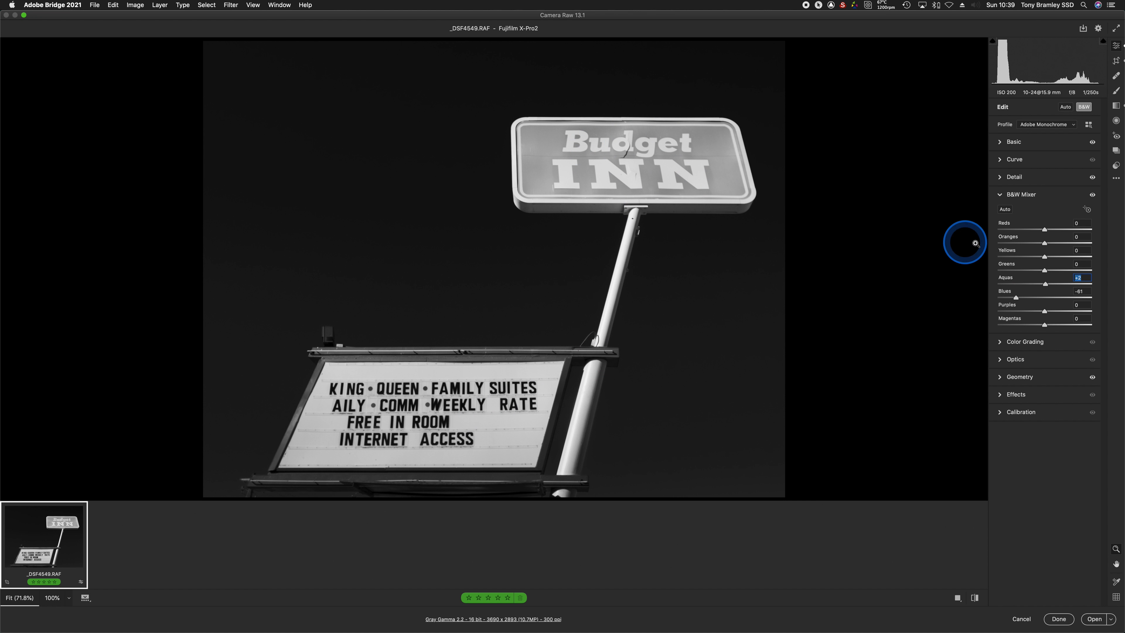
In the B&W Mixer, set Yellows to +100, Greens to -100 and Aquas to about -72.
drag(1044, 257, 987, 254)
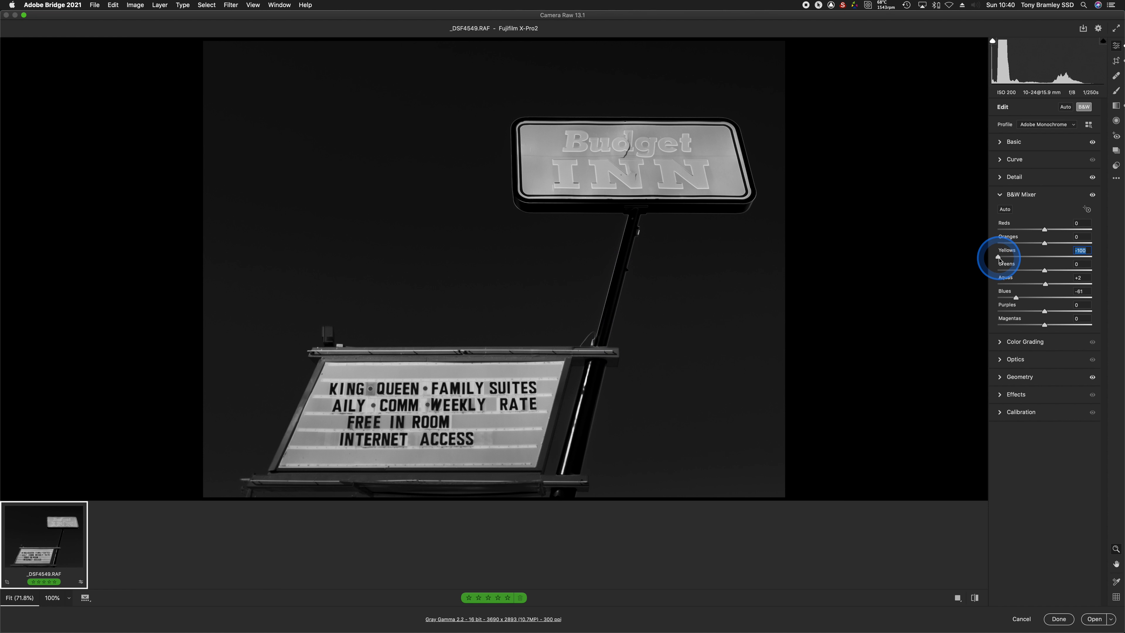
drag(998, 258, 1035, 259)
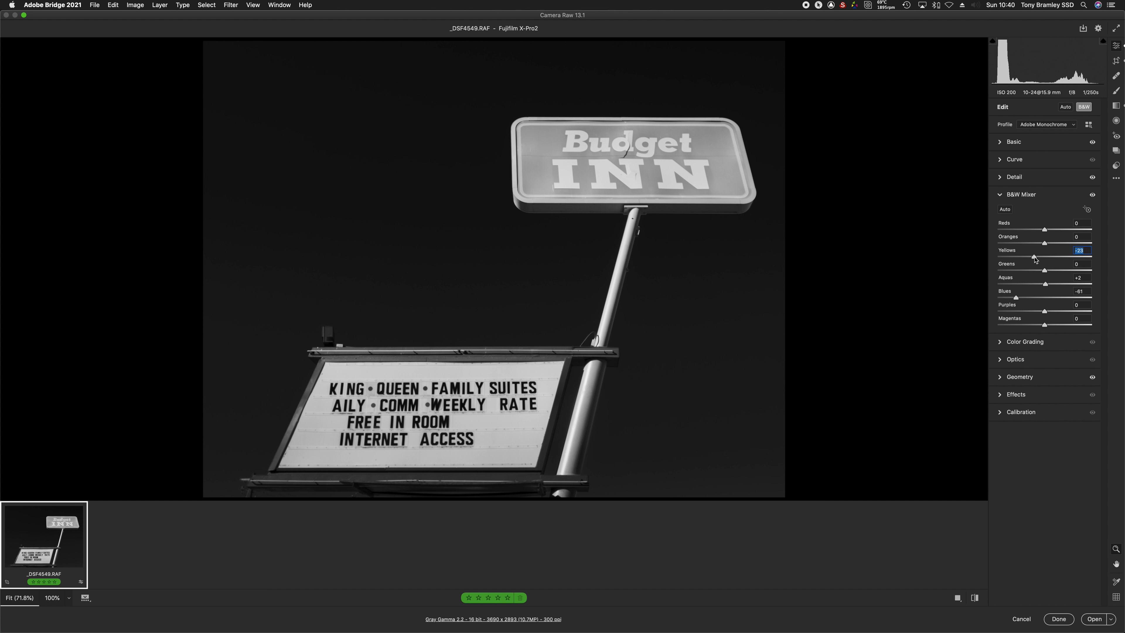
click(1035, 260)
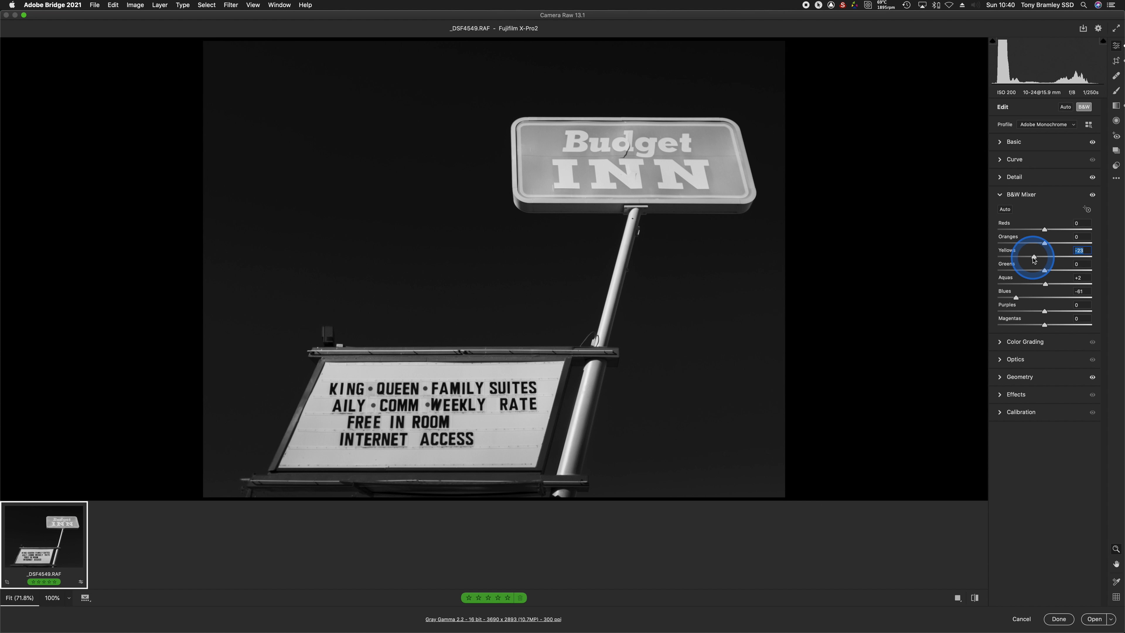
drag(1034, 259, 1108, 262)
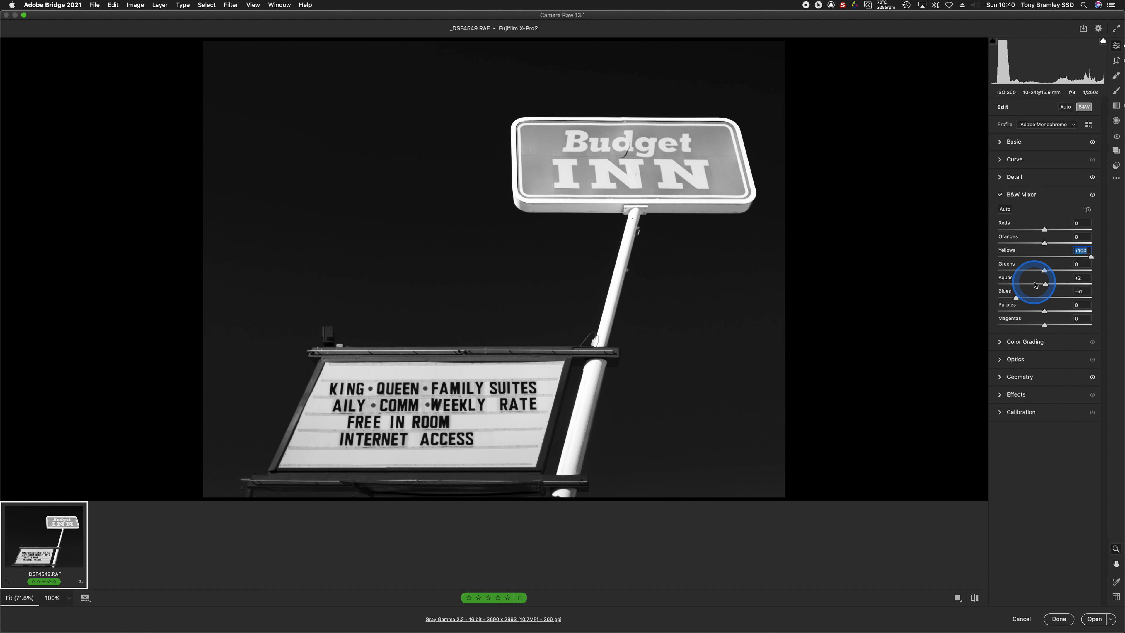
drag(1044, 270, 989, 269)
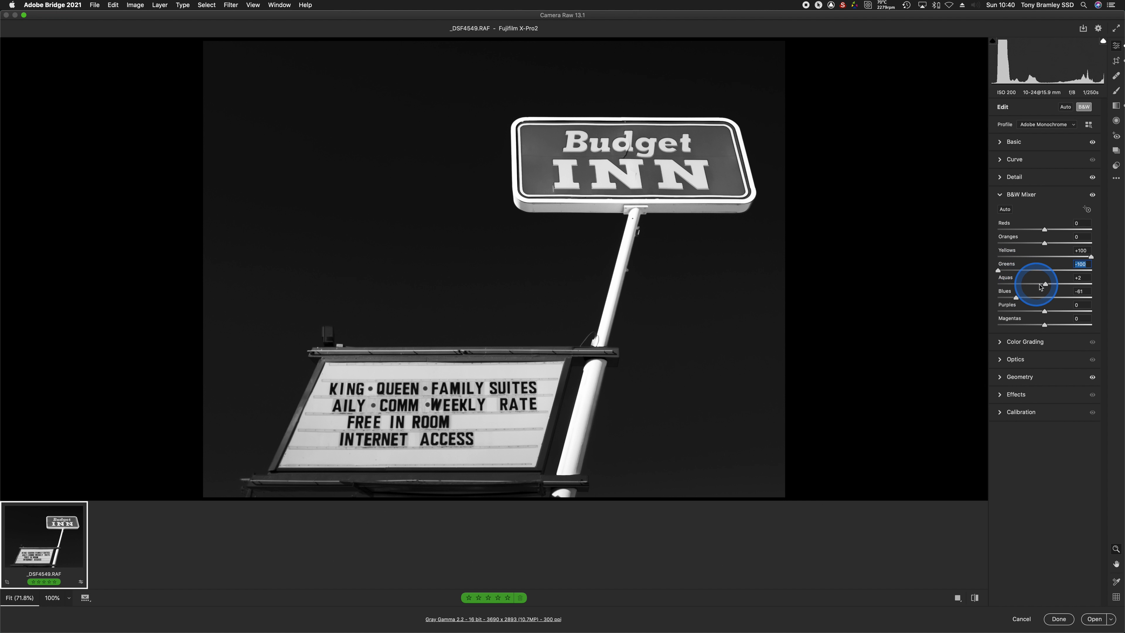
drag(1044, 283, 1013, 283)
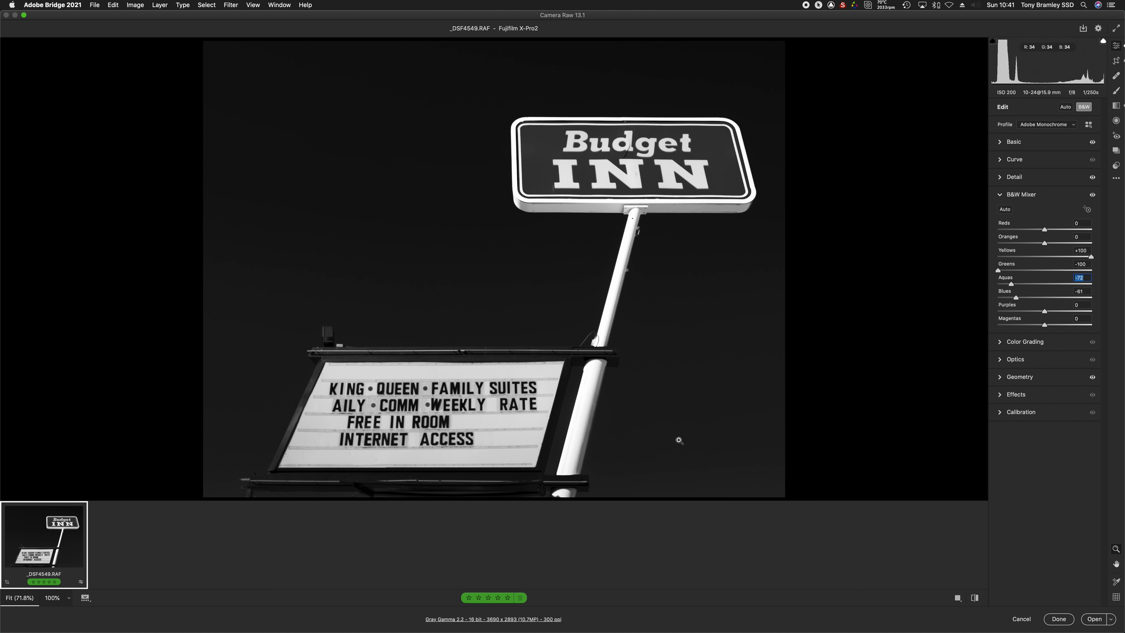
Restore the Colour snapshot and open the sign photo in Photoshop, placing its window clear of the workspace edge.
click(1115, 151)
click(1003, 121)
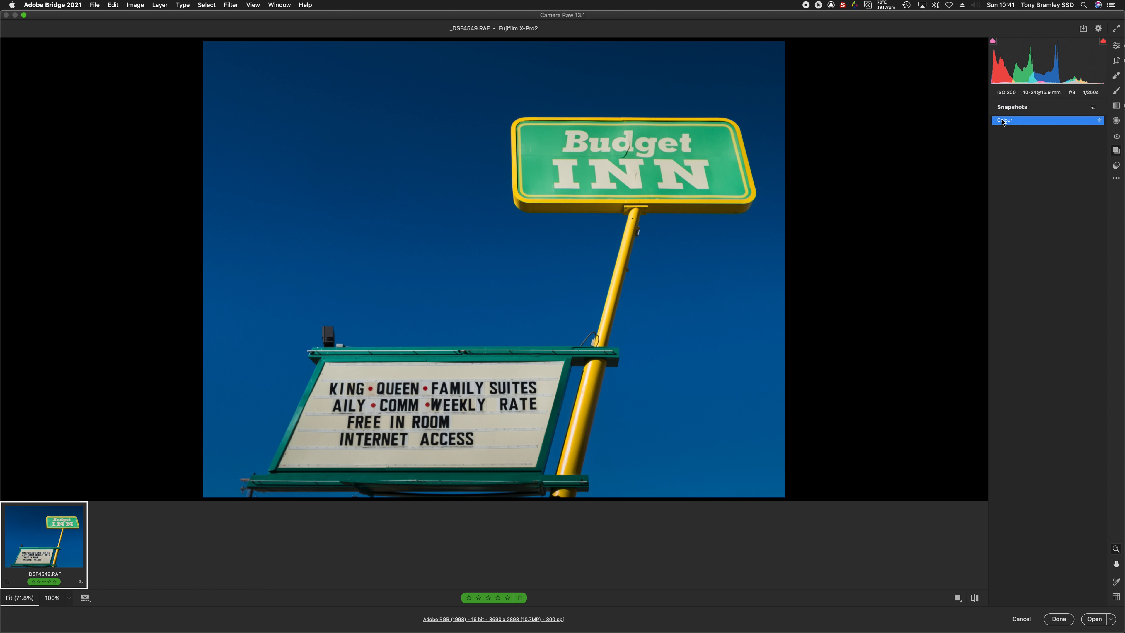
click(1094, 619)
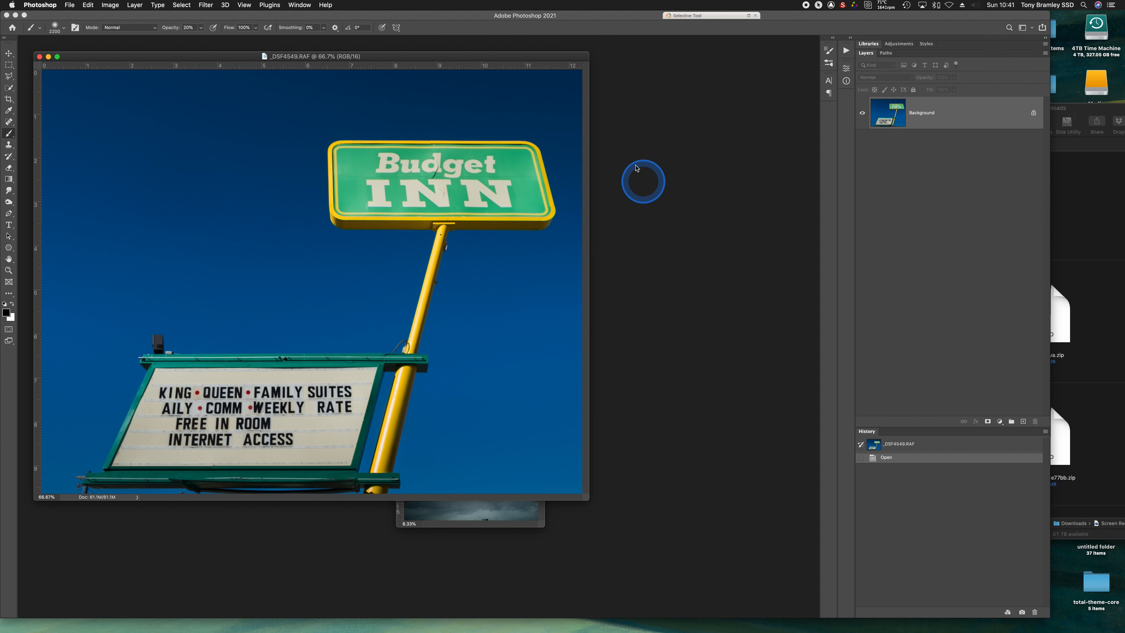
drag(518, 58, 586, 90)
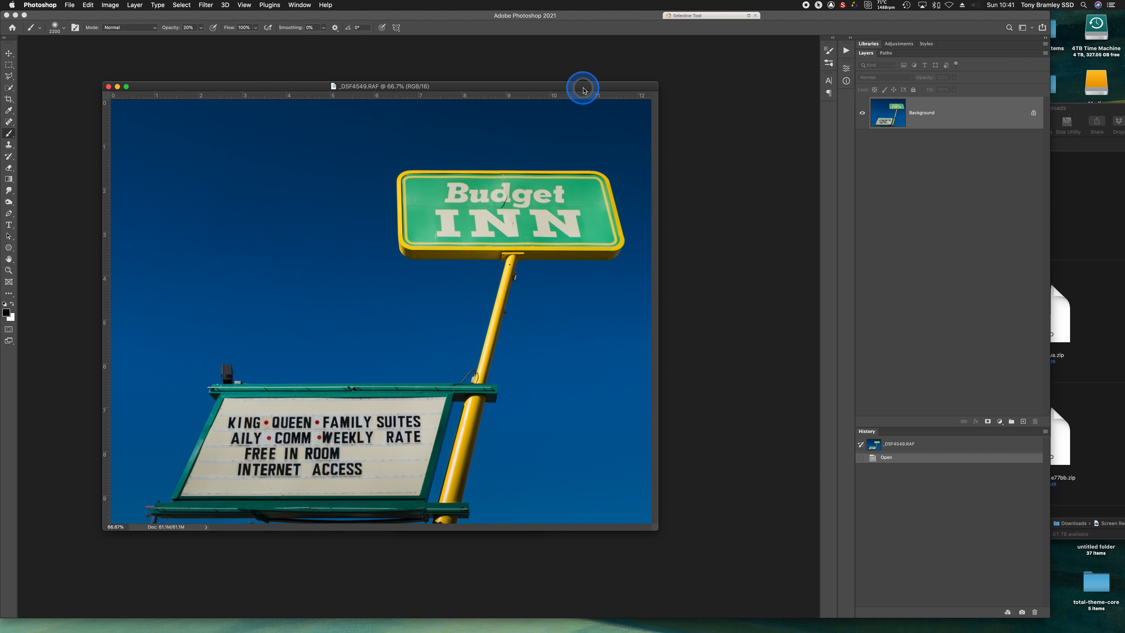
In Silver Efex Pro 2, apply the red colour filter to the sign photo and raise Yellow sensitivity to 83%.
click(748, 15)
click(692, 189)
click(684, 214)
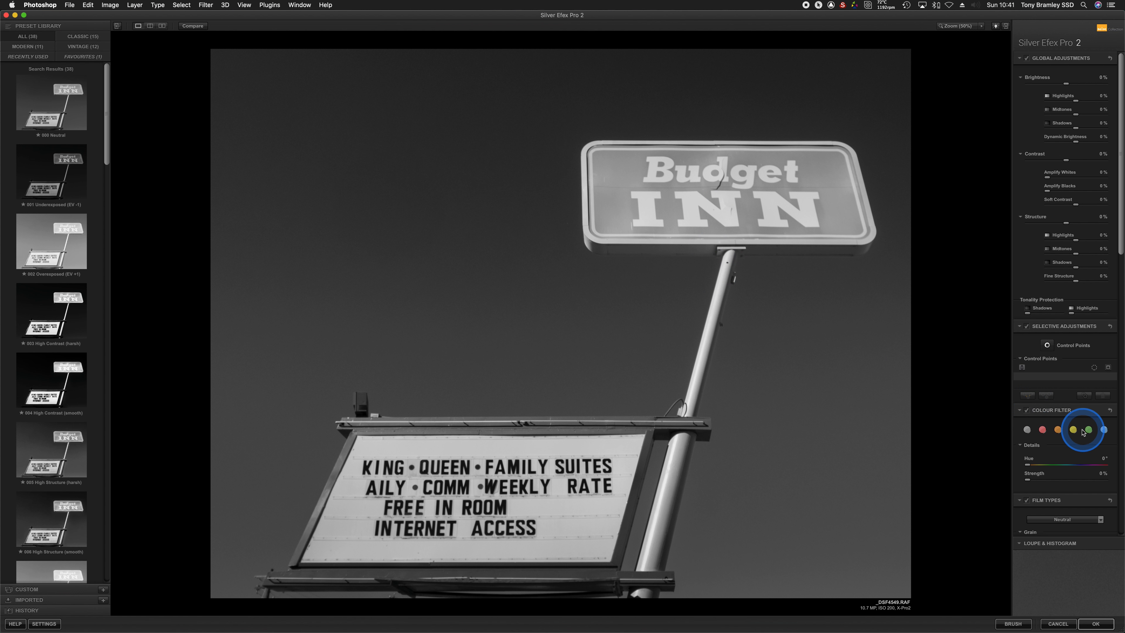
click(1043, 430)
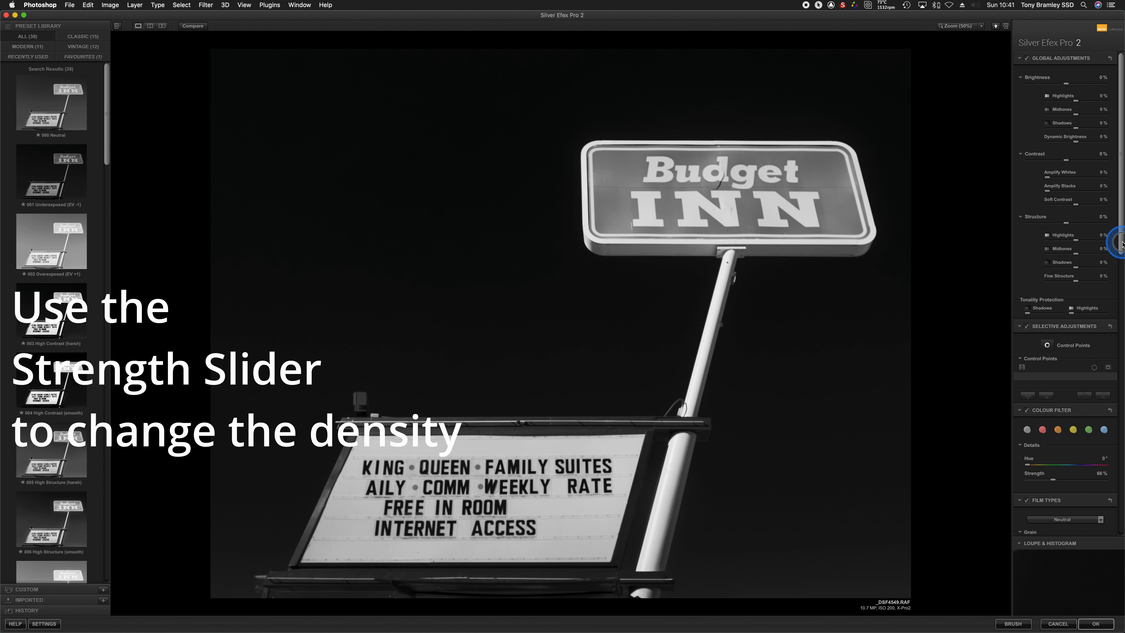
drag(1123, 245, 1120, 335)
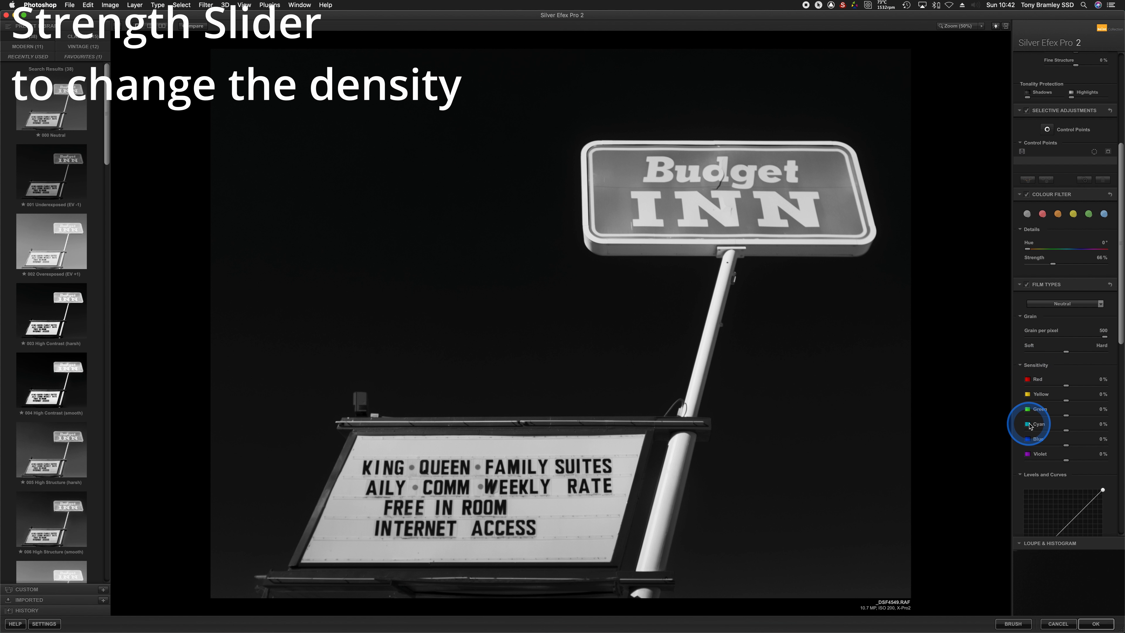
drag(1066, 401, 1098, 401)
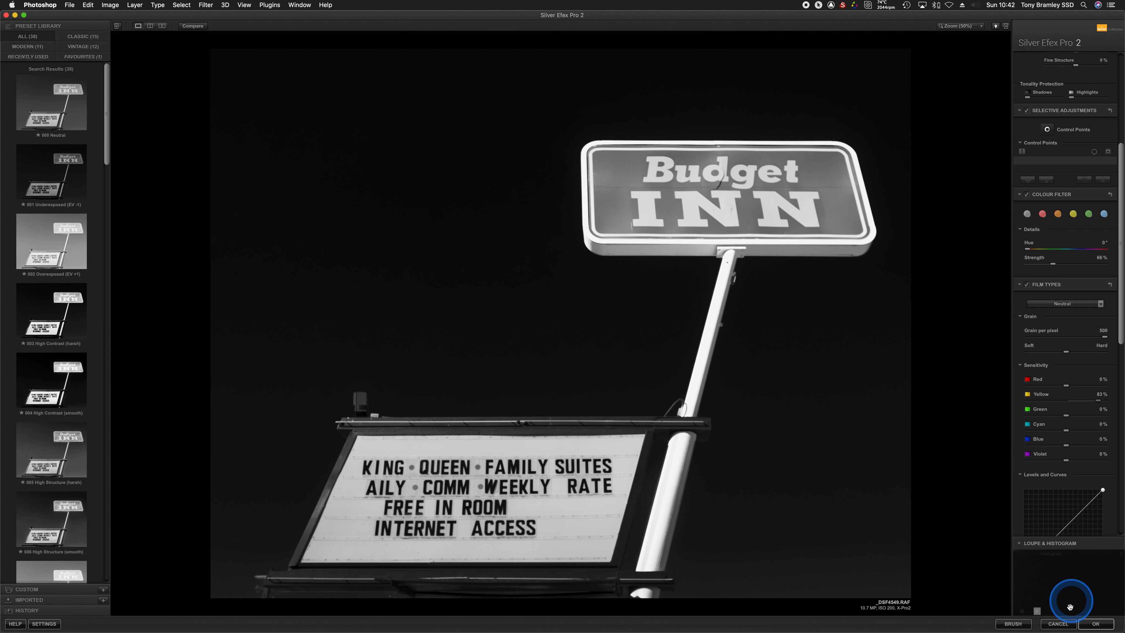
Cancel the Silver Efex Pro 2 conversion and close the motel sign photo.
click(1058, 623)
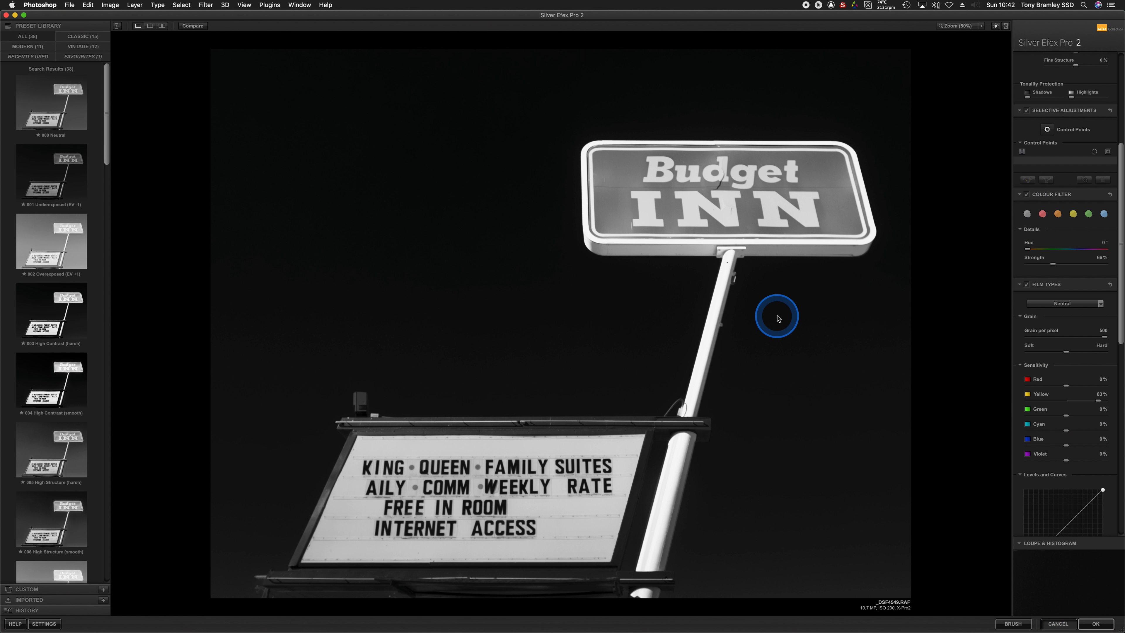
click(113, 90)
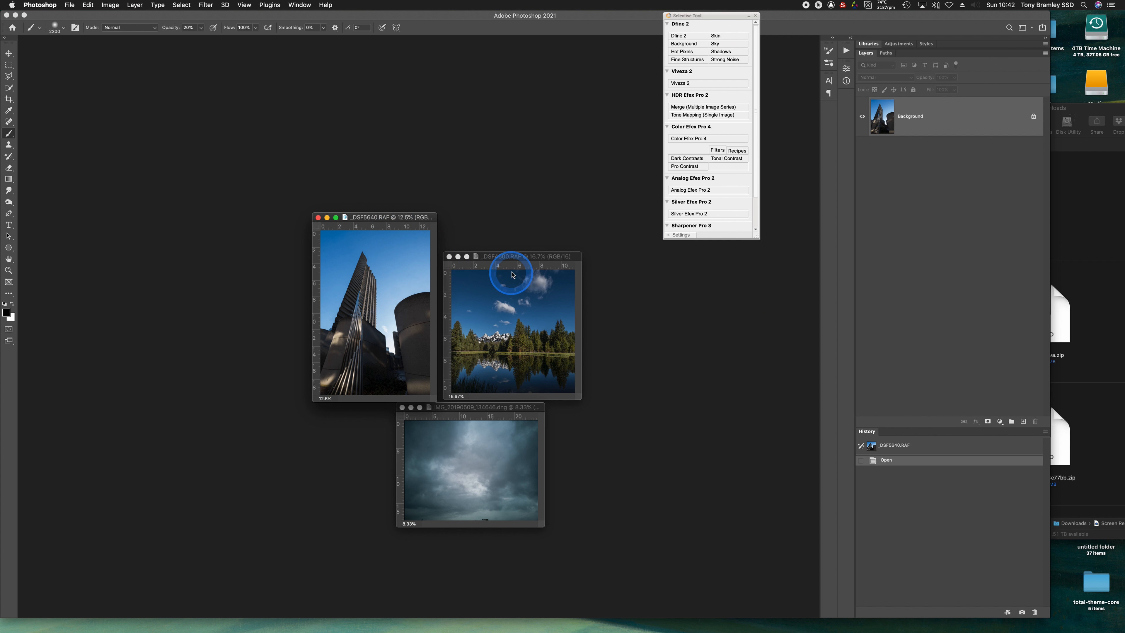
Bring the mountain lake photo to the front and enlarge it to 66.67% in the workspace.
drag(534, 258, 477, 167)
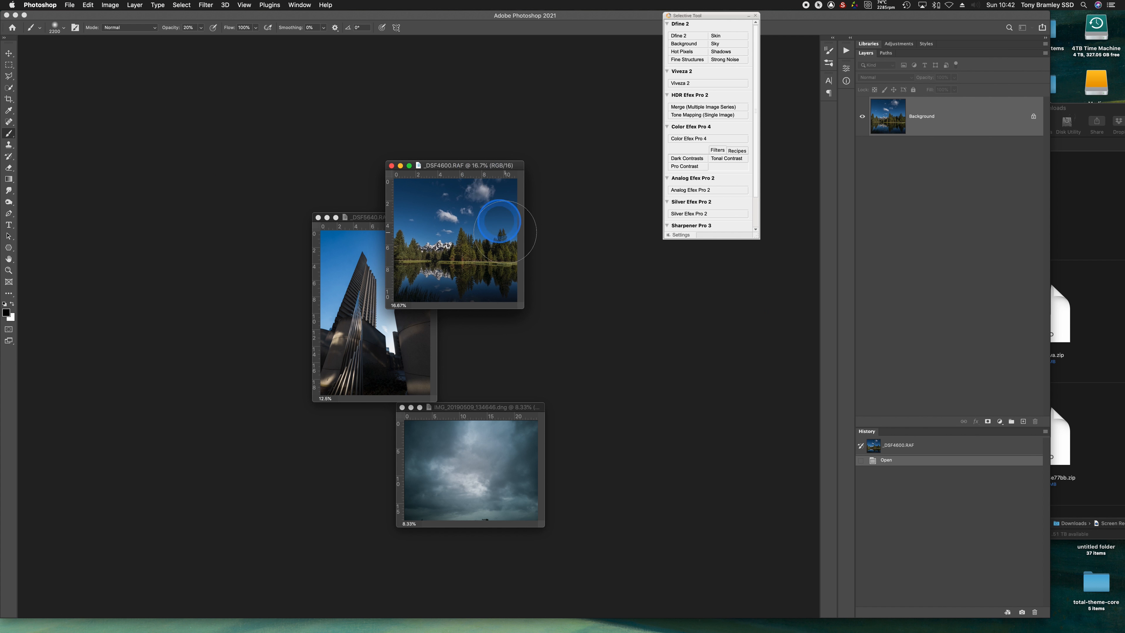
key(super+equal)
key(super+equal)
key(super+equal)
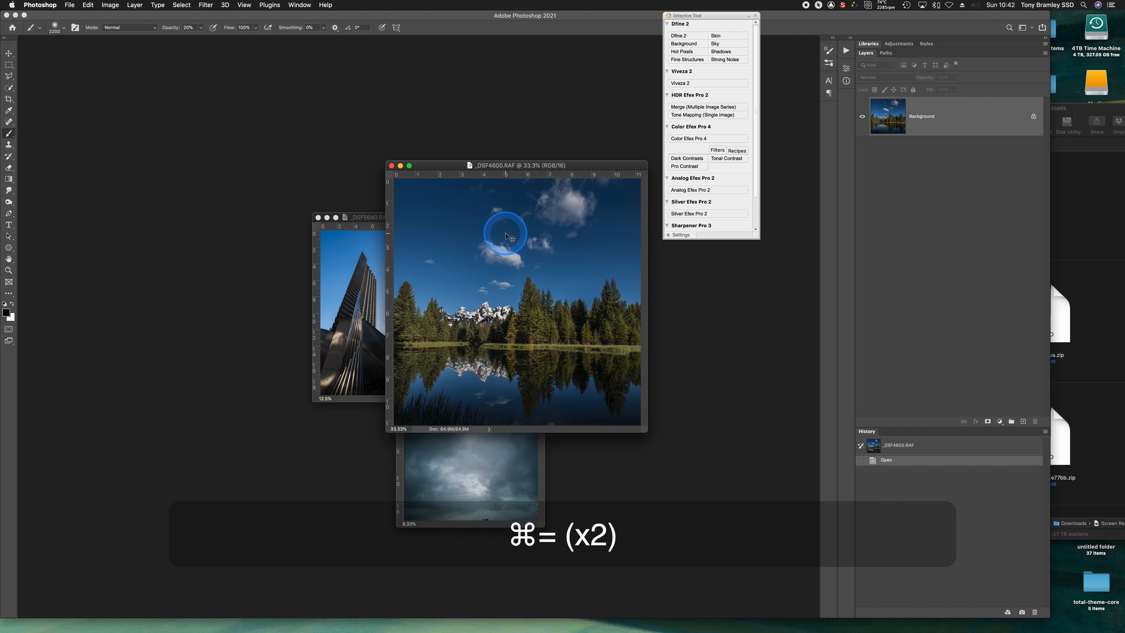
drag(495, 169, 330, 48)
key(super+equal)
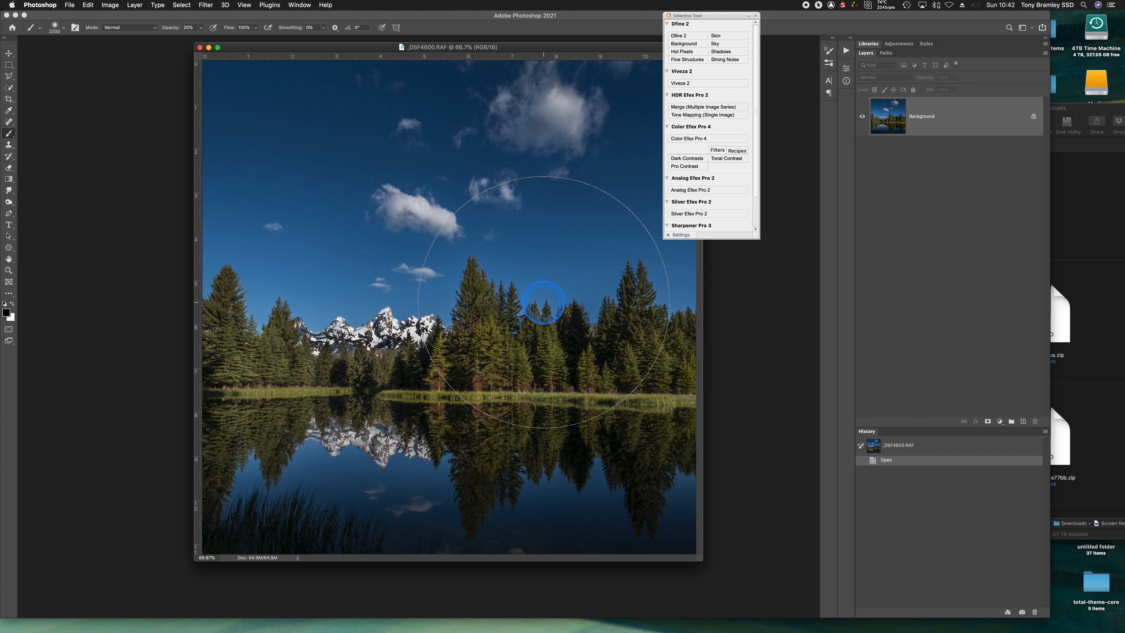
Open the mountain lake photo in Silver Efex Pro 2.
click(749, 16)
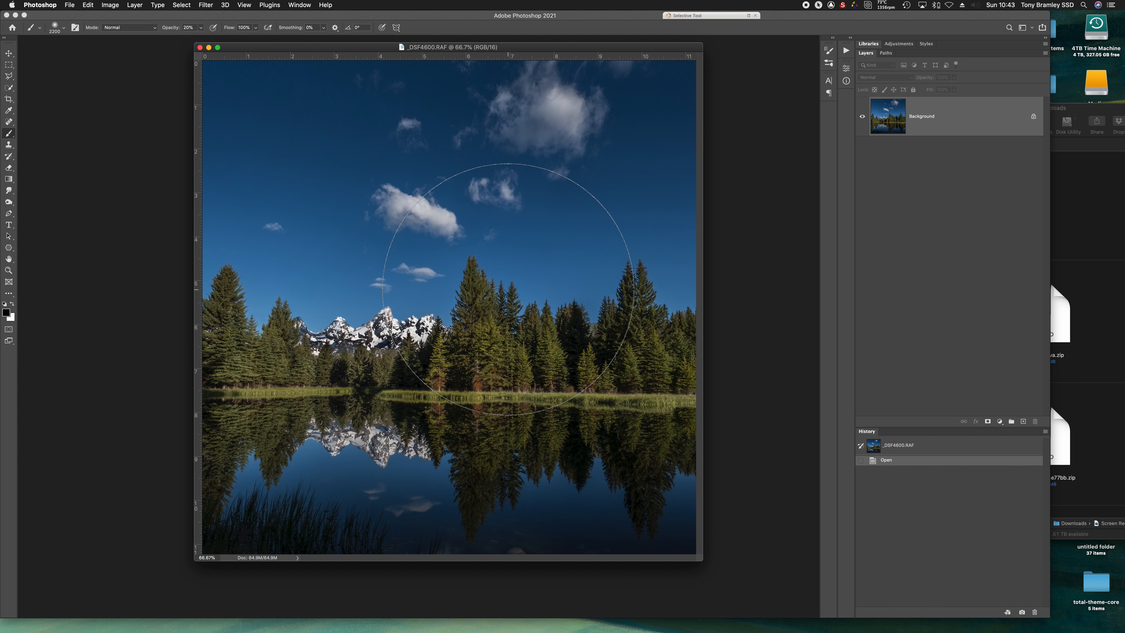
click(749, 15)
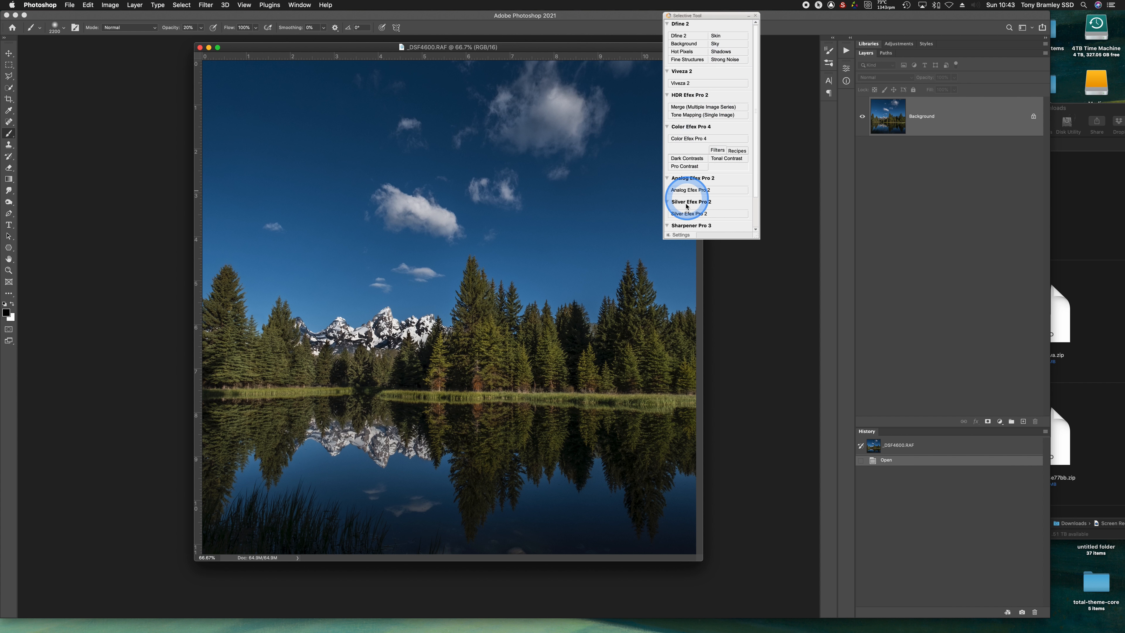
click(686, 215)
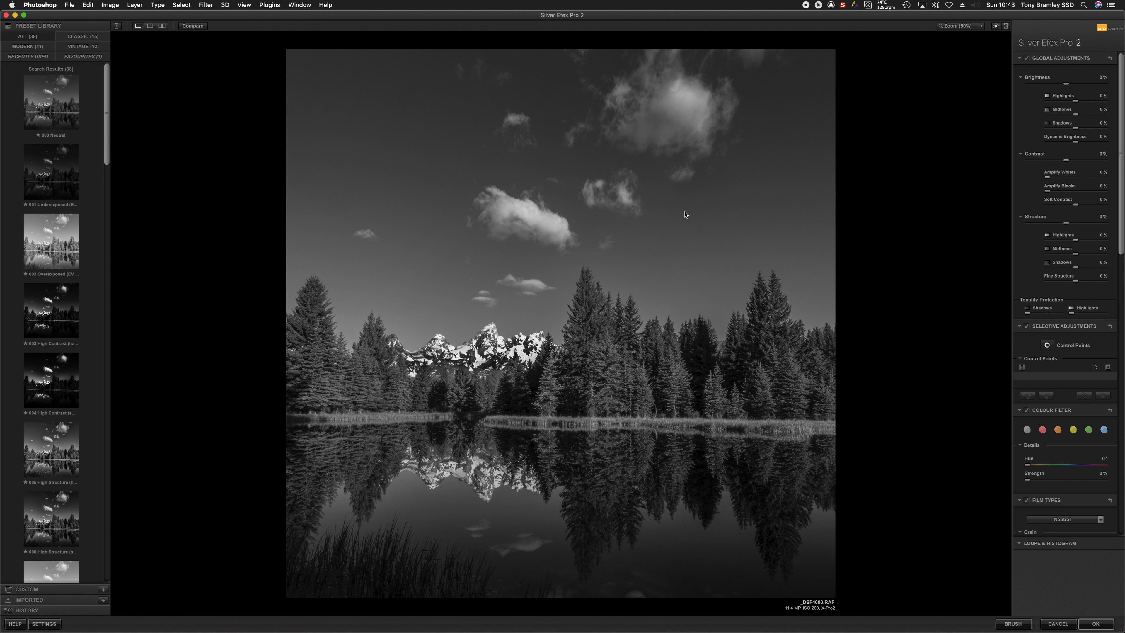
Try the red colour filter and the 006 High Structure and 011 Push Process (N +1.5) presets before reapplying 000 Neutral.
click(1044, 430)
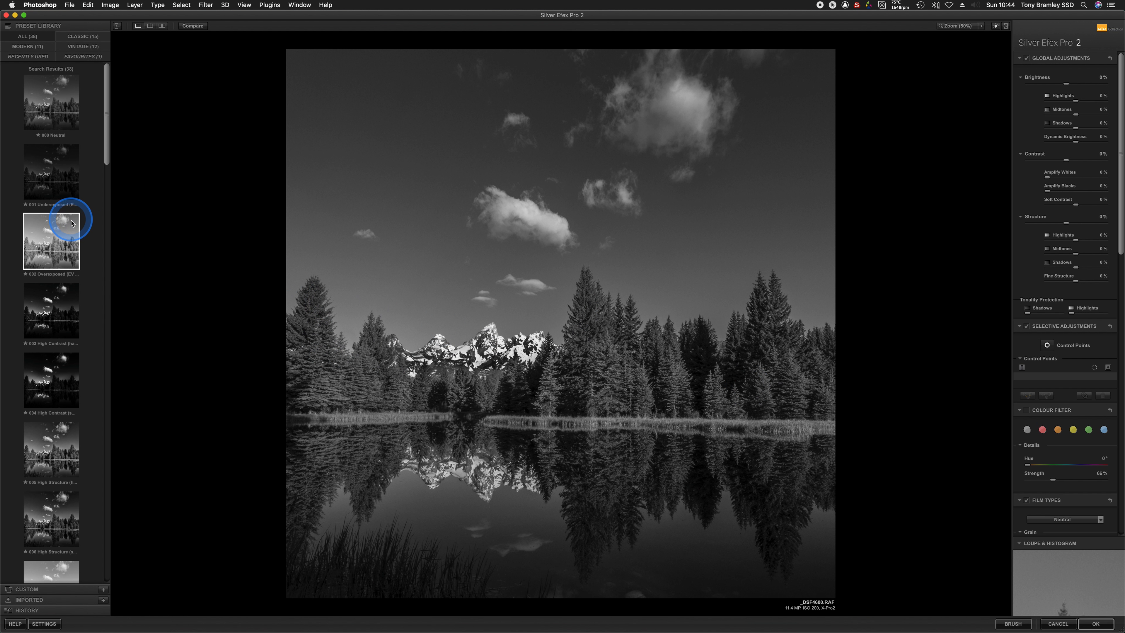
click(48, 526)
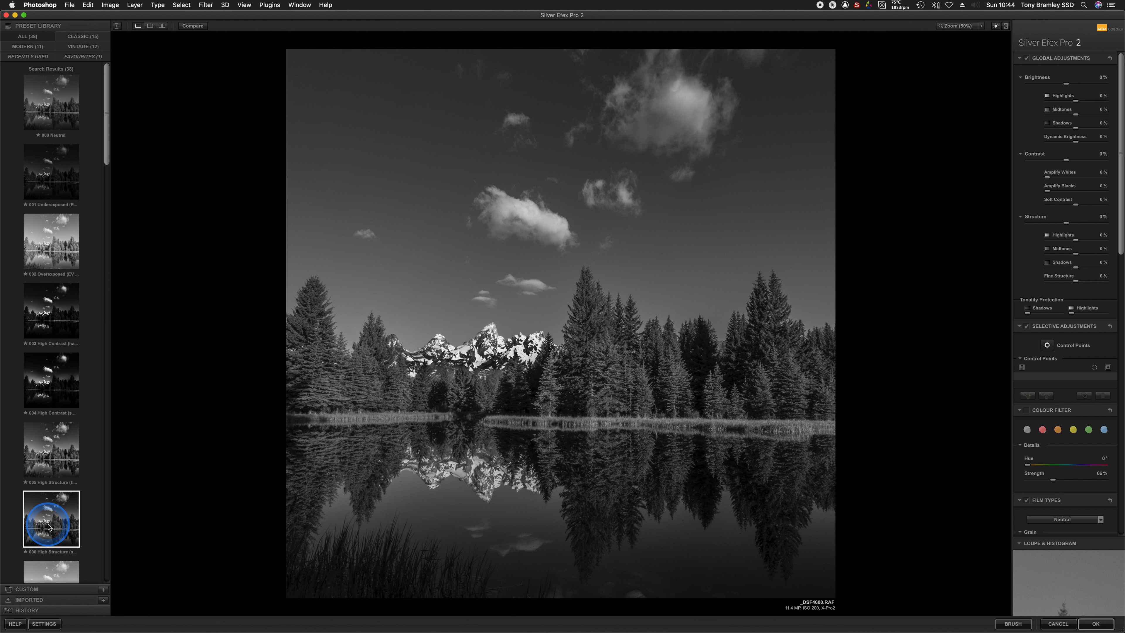
scroll(51, 496, down, 2)
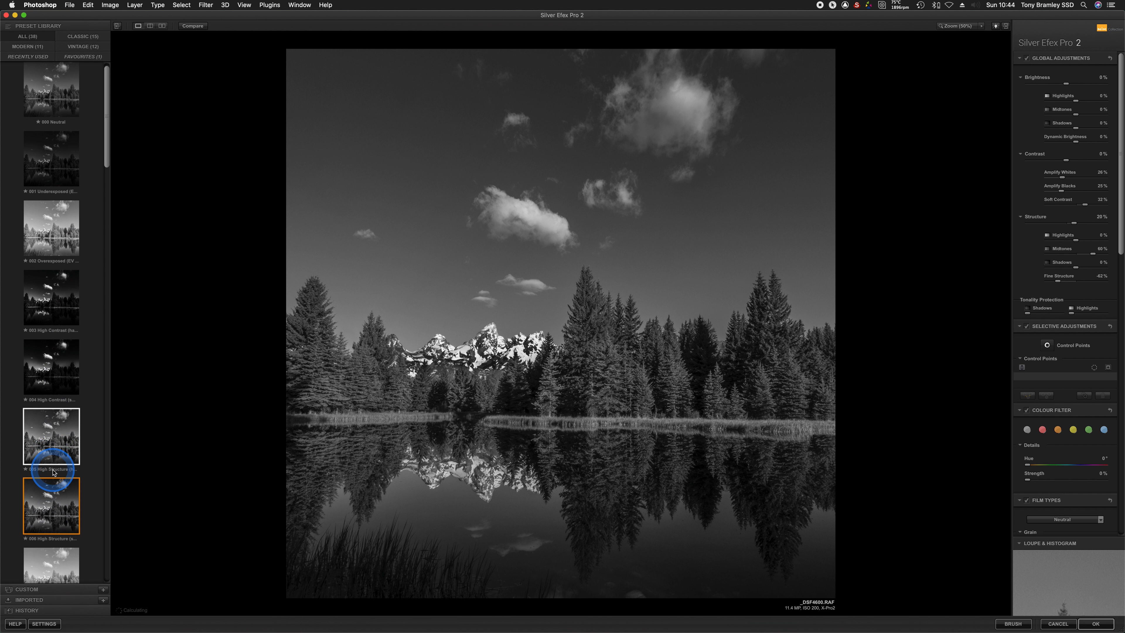
scroll(53, 473, down, 10)
click(51, 503)
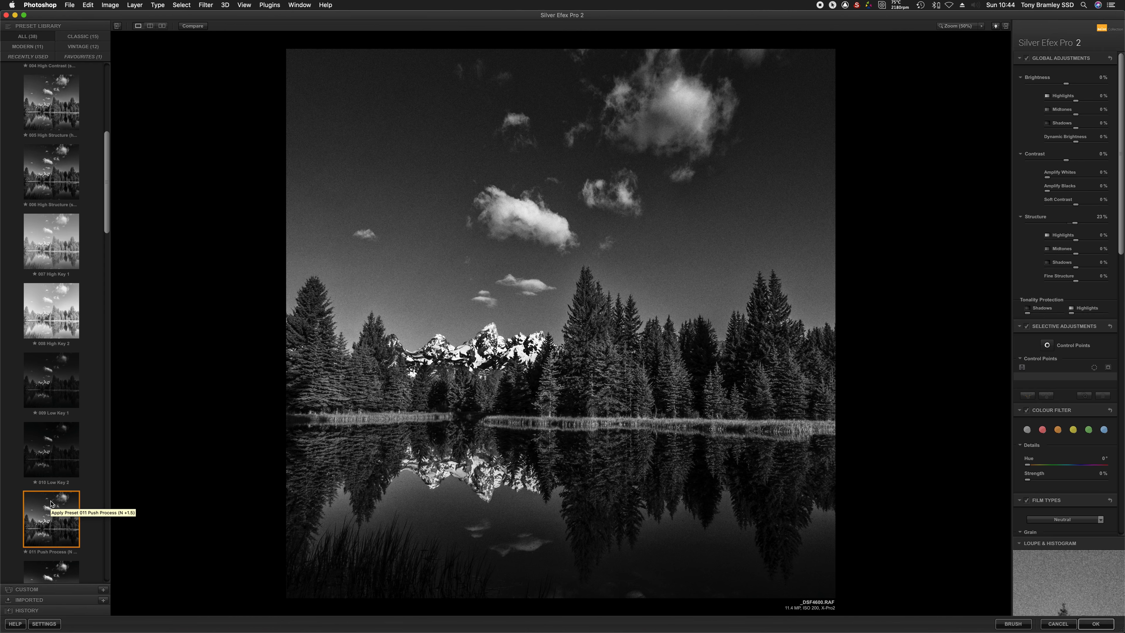
scroll(56, 113, up, 5)
click(64, 96)
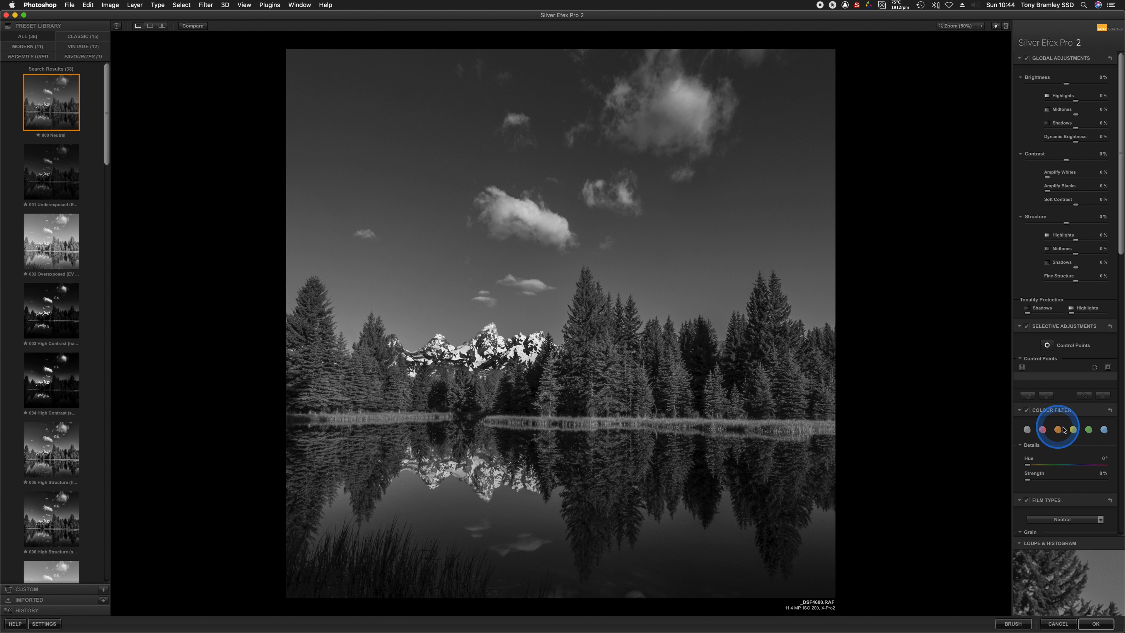
Add a control point in the upper-left sky, enlarge its area to about 49% and darken the sky there.
click(1046, 345)
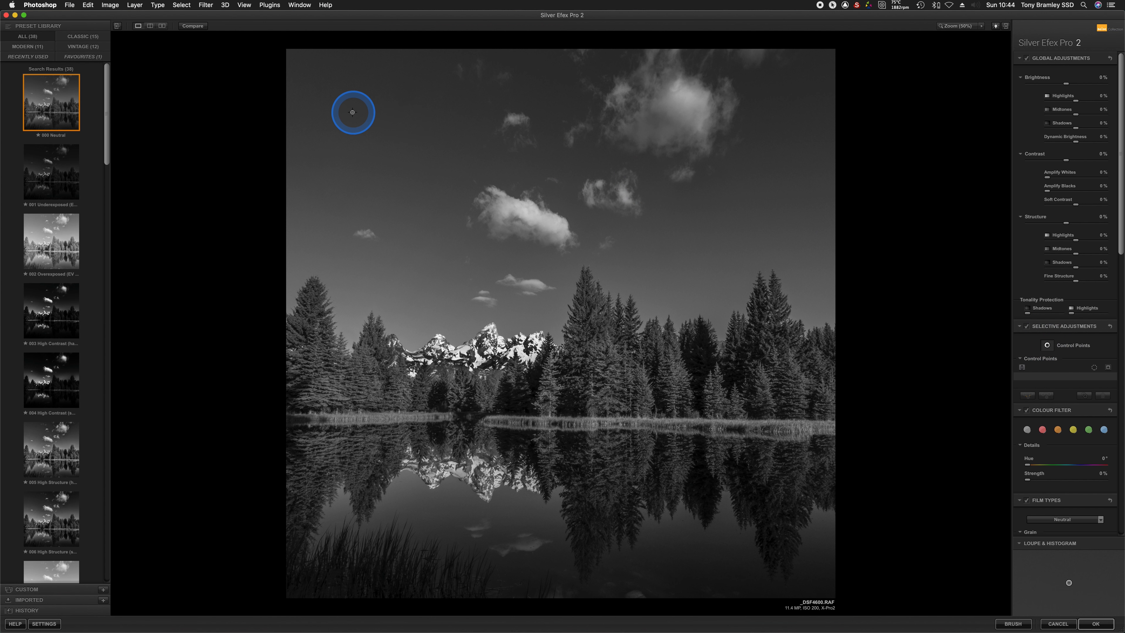
click(338, 110)
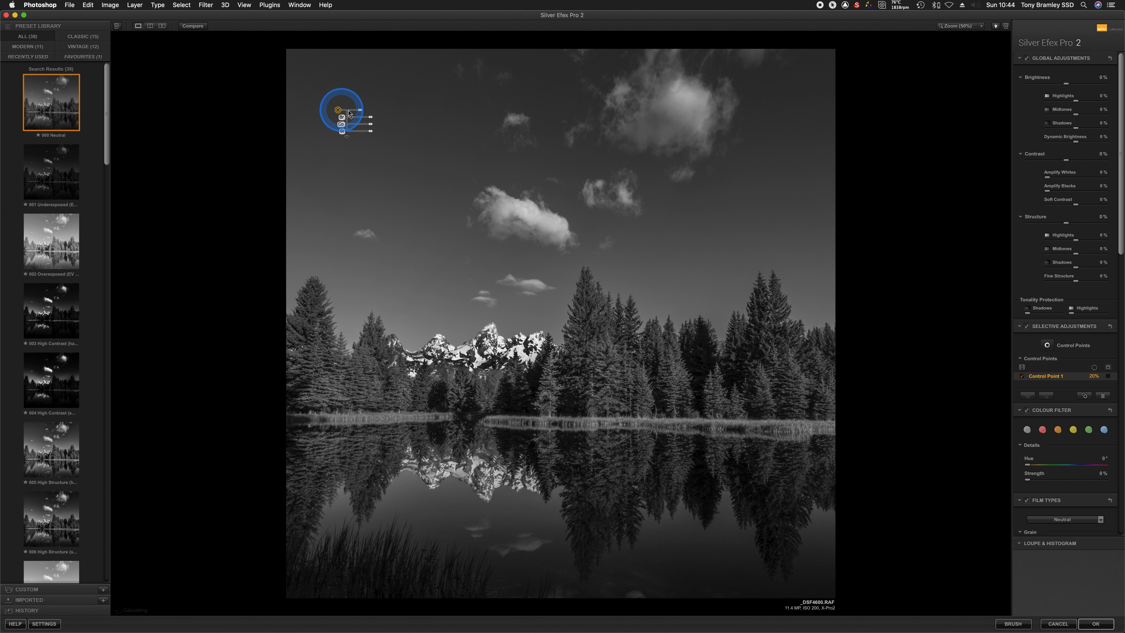
drag(361, 111, 377, 147)
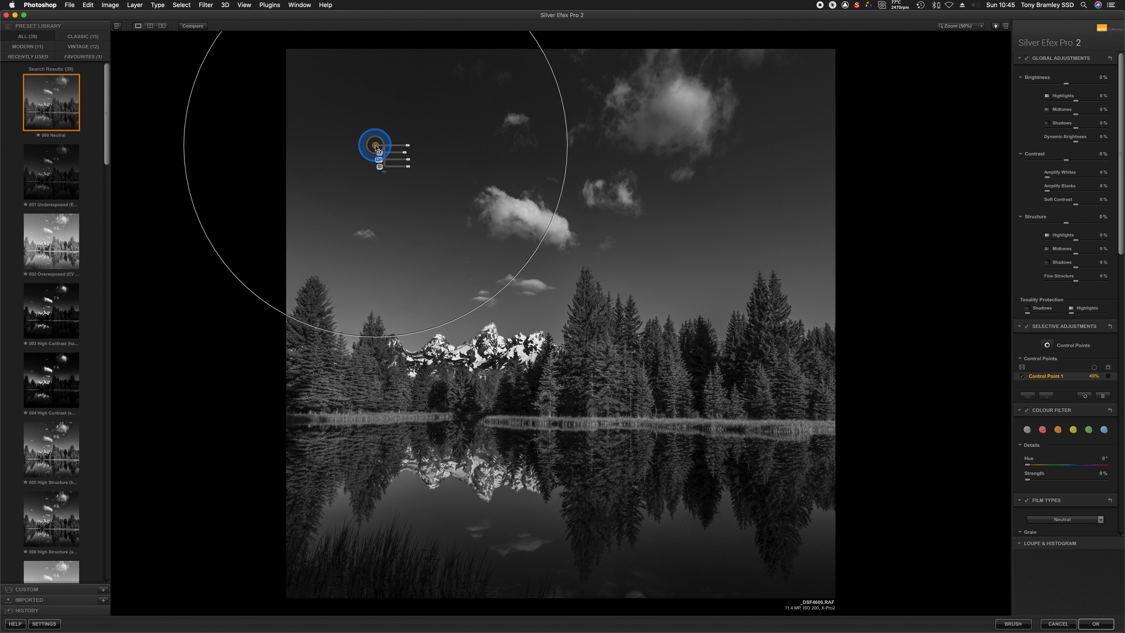
Duplicate the sky control point to three more spots in the upper-right, lower-left and lower-right sky, and apply the Silver Efex Pro 2 conversion.
drag(376, 147, 734, 260)
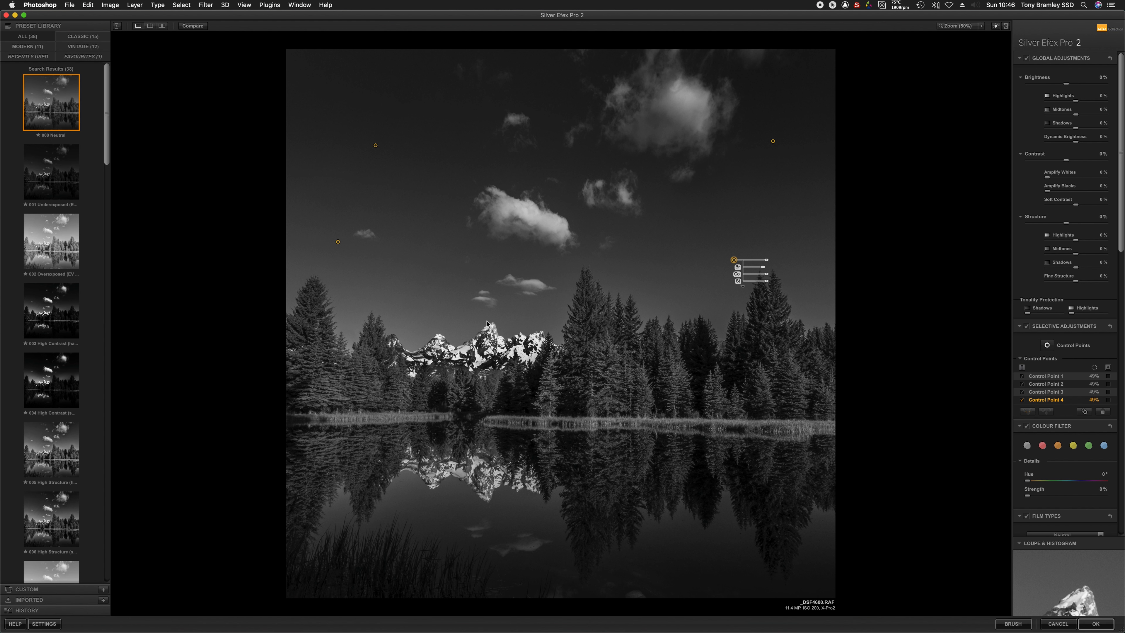
click(1095, 624)
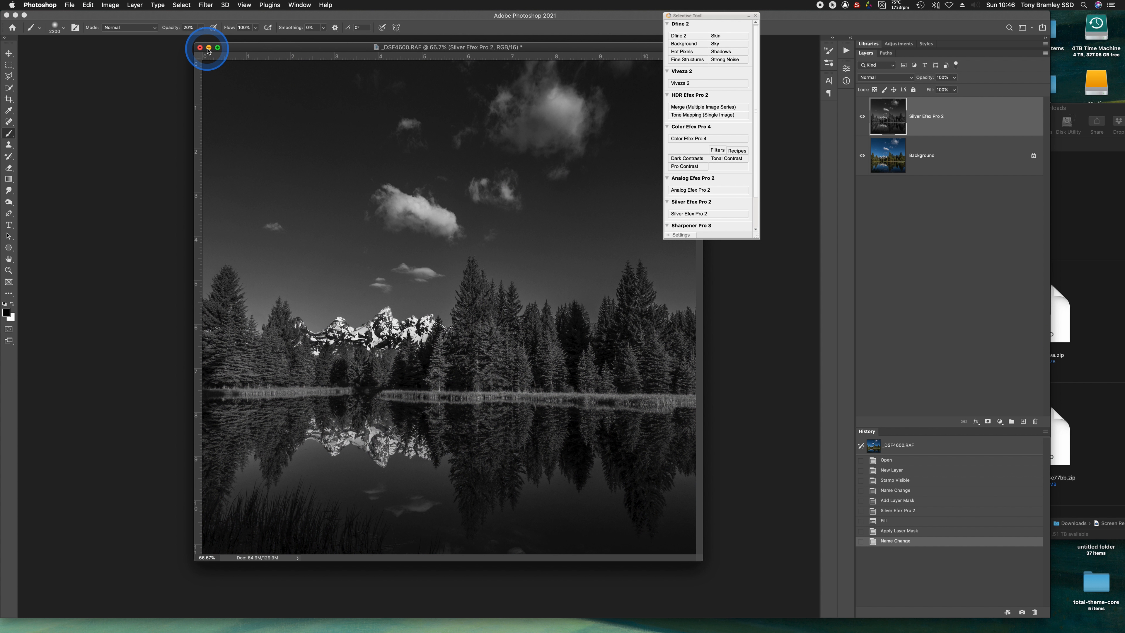
Minimise the mountain lake photo and arrange the tower and cloudy sky photos side by side in the workspace.
click(209, 48)
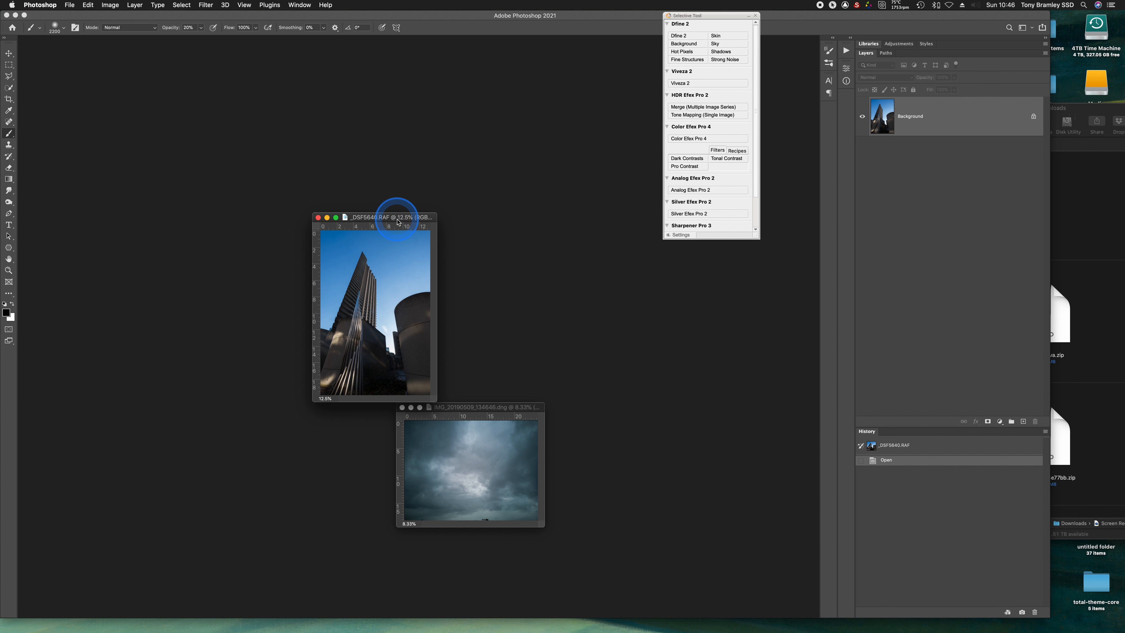
drag(402, 219, 263, 153)
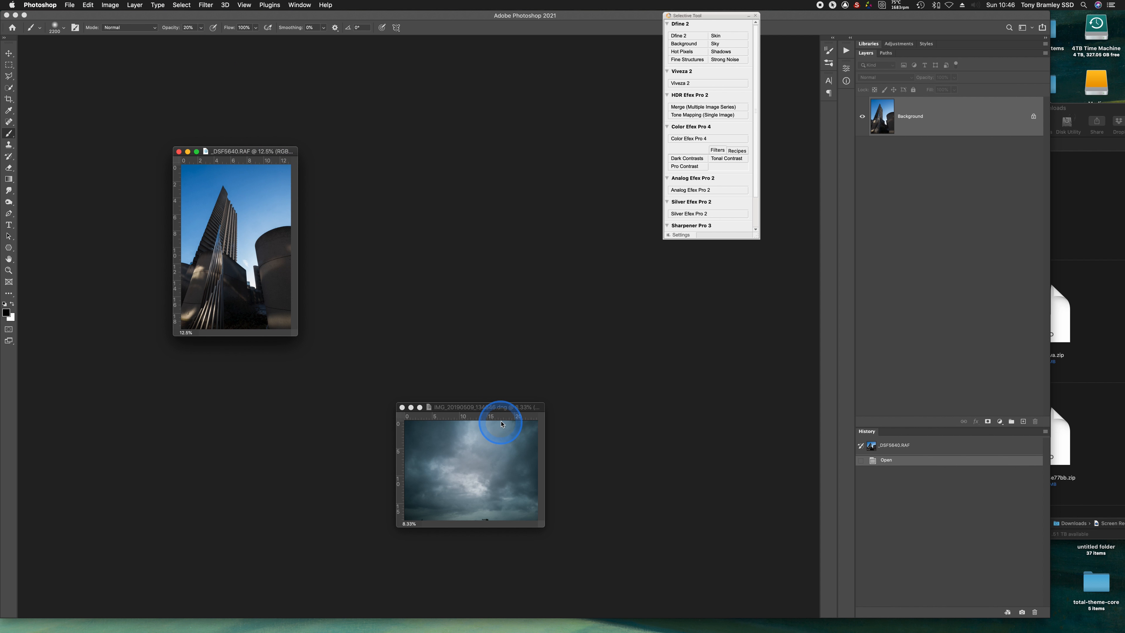
drag(509, 412, 584, 195)
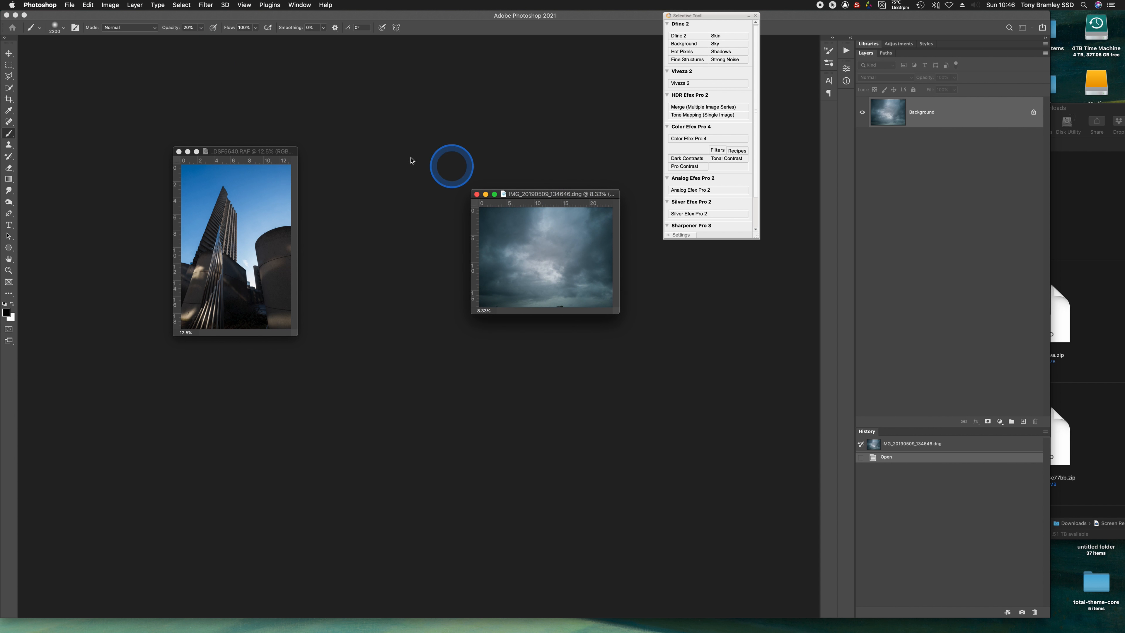
drag(261, 150, 357, 151)
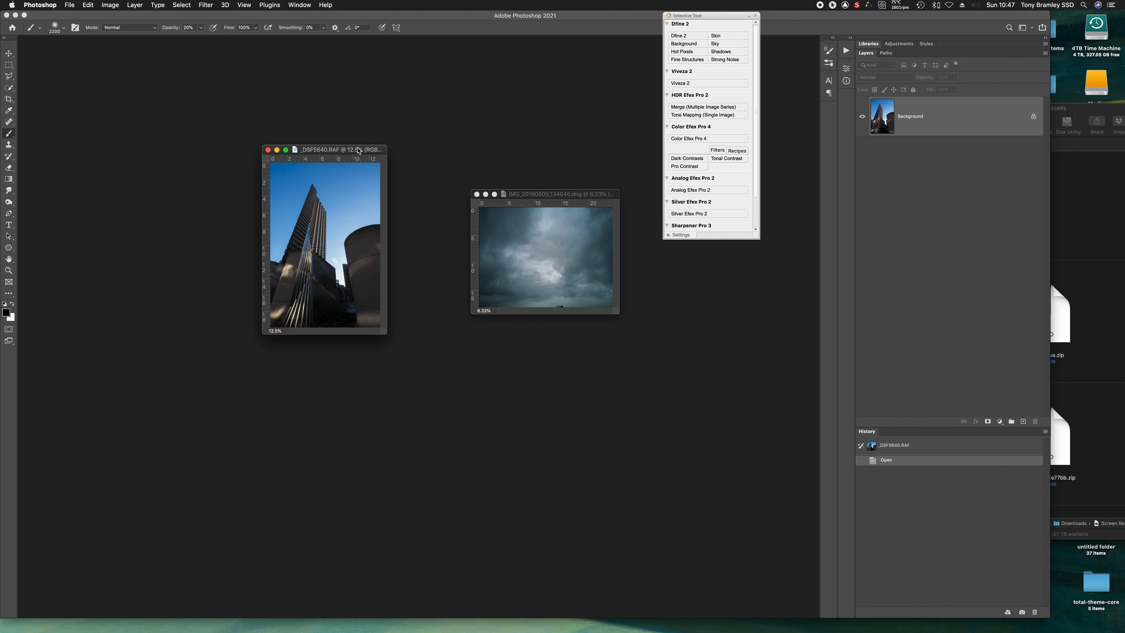
drag(359, 151, 386, 148)
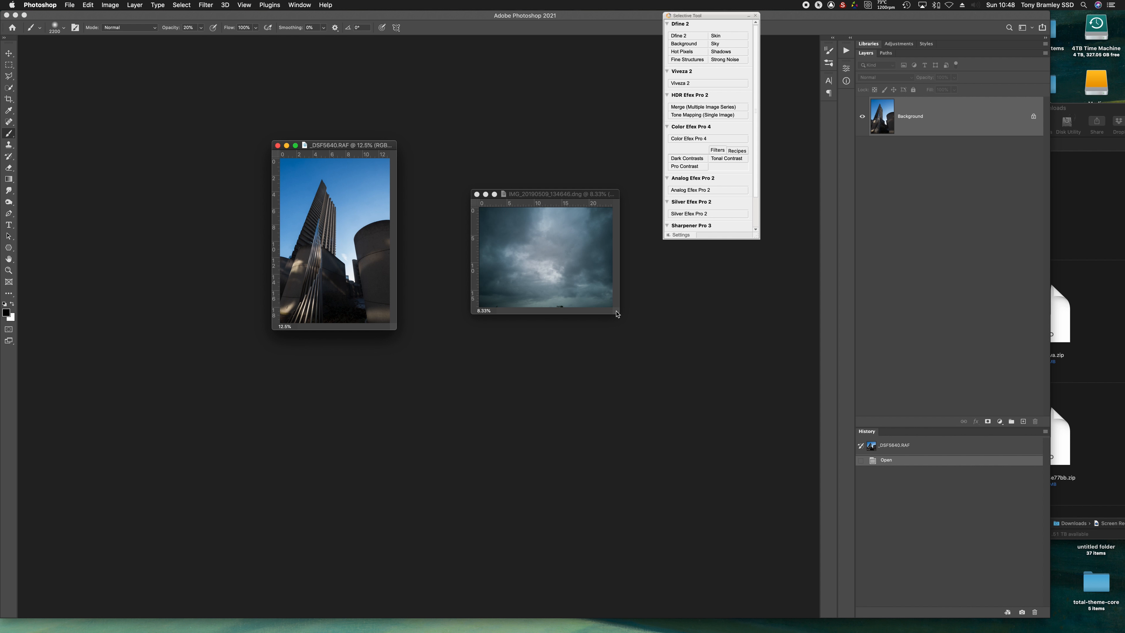
Inspect the cloudy sky photo at up to 100%, reduce it to 16.67% and place its window beside the tower photo.
click(598, 195)
key(super+equal)
key(super+equal)
key(super+equal)
key(super+equal)
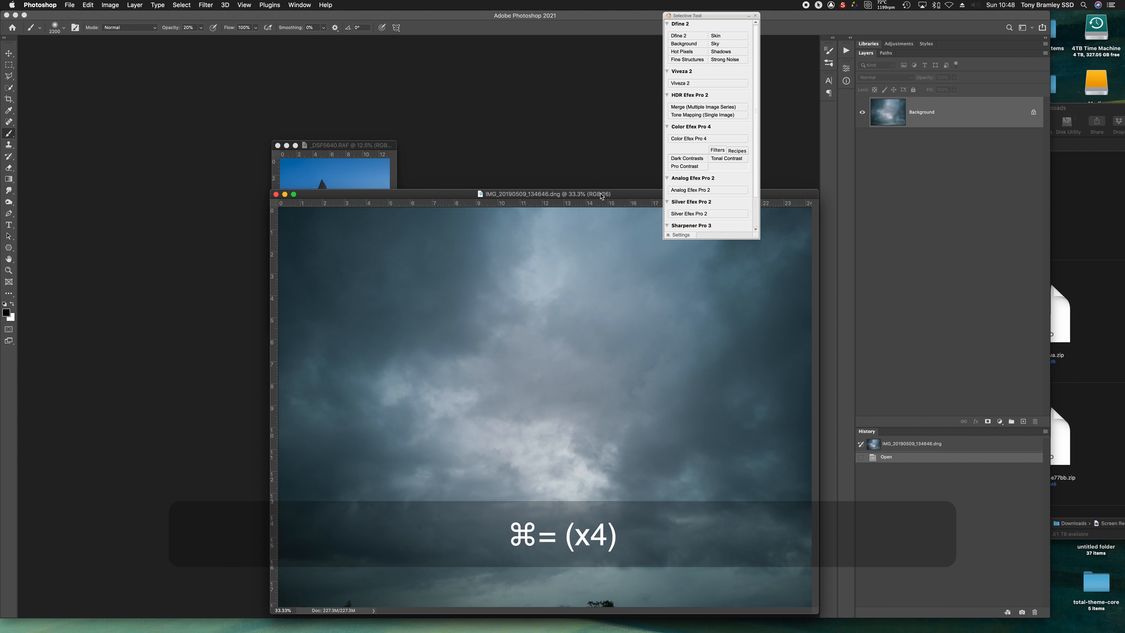
key(super+equal)
key(super+equal)
key(super+equal)
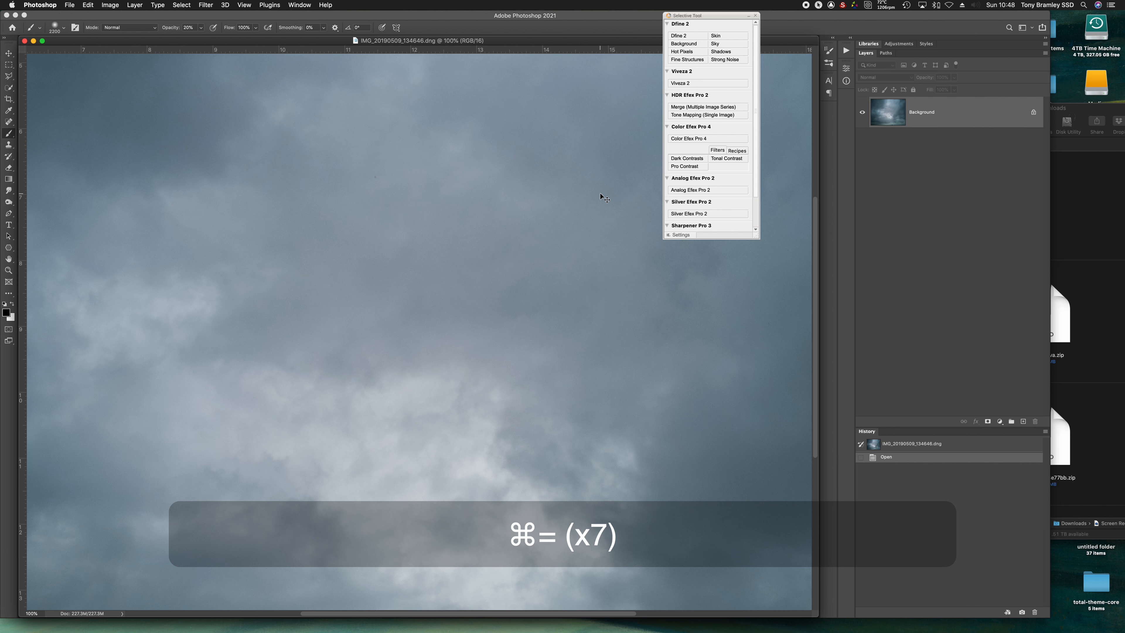
key(super+minus)
key(super+minus)
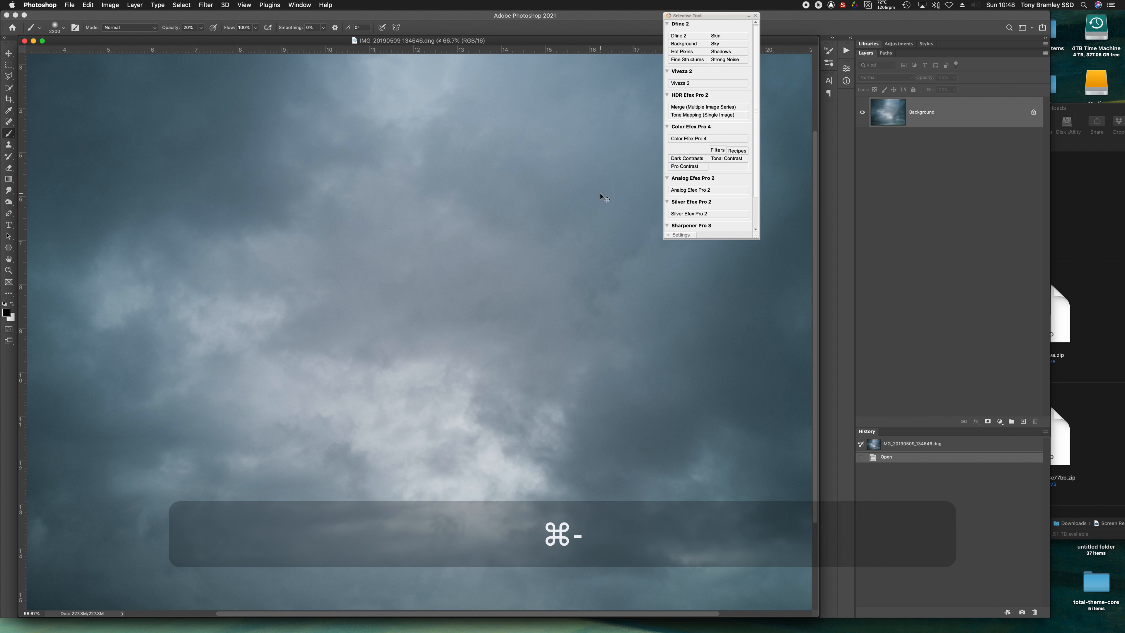
key(super+minus)
key(super+minus)
key(super+minus)
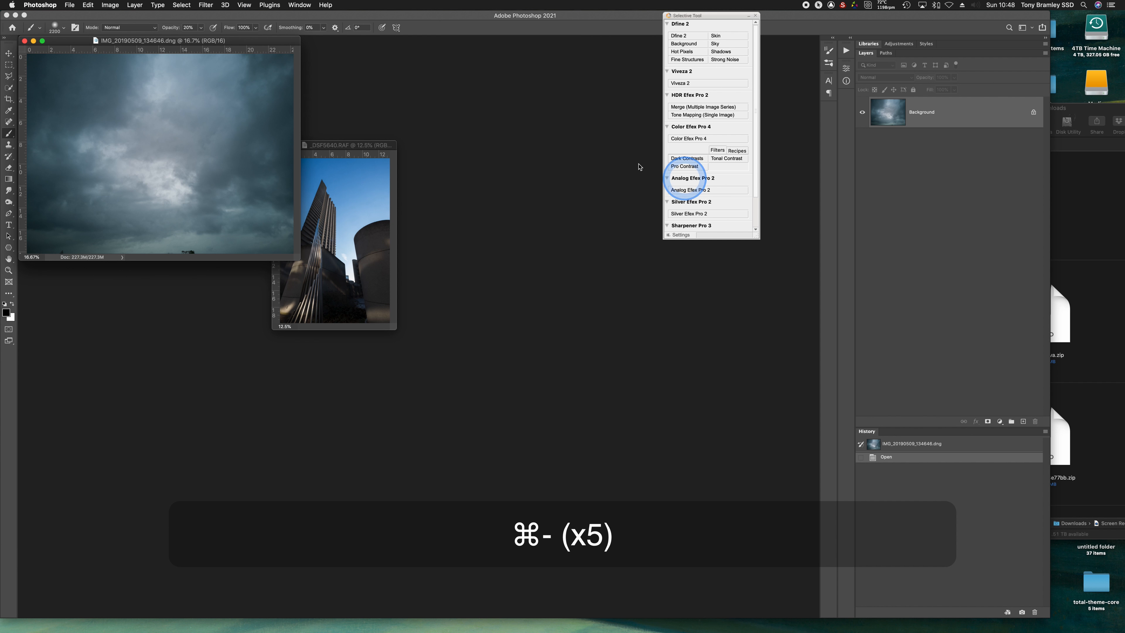
drag(239, 40, 638, 193)
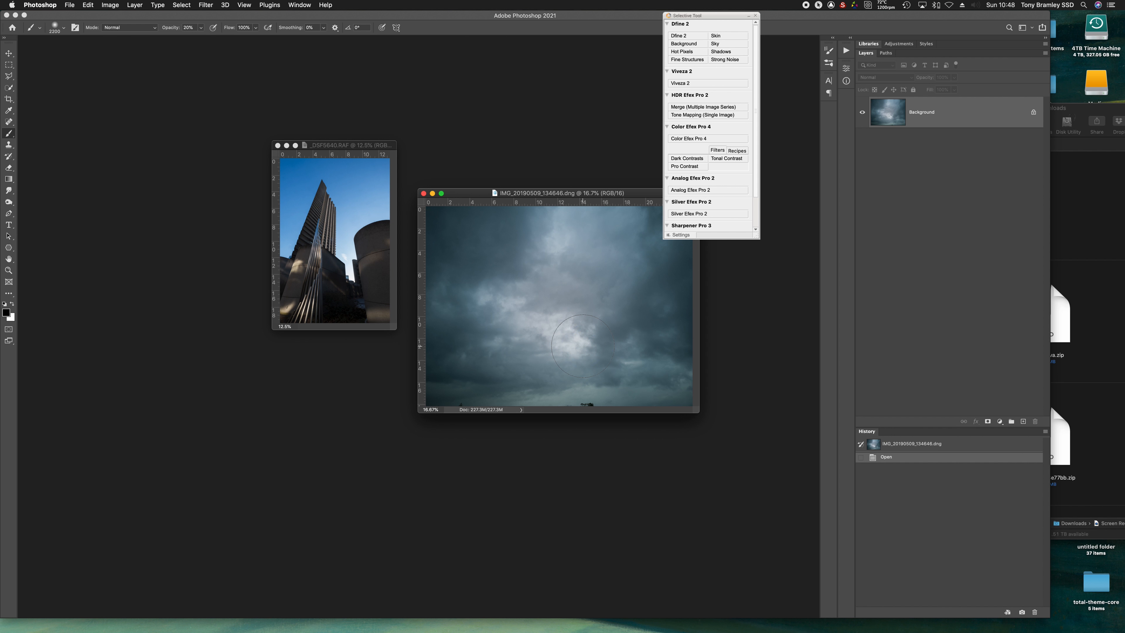
Bring the tower photo to the front, fit it on screen and shift its window so the cloudy sky photo stays partly visible.
click(376, 146)
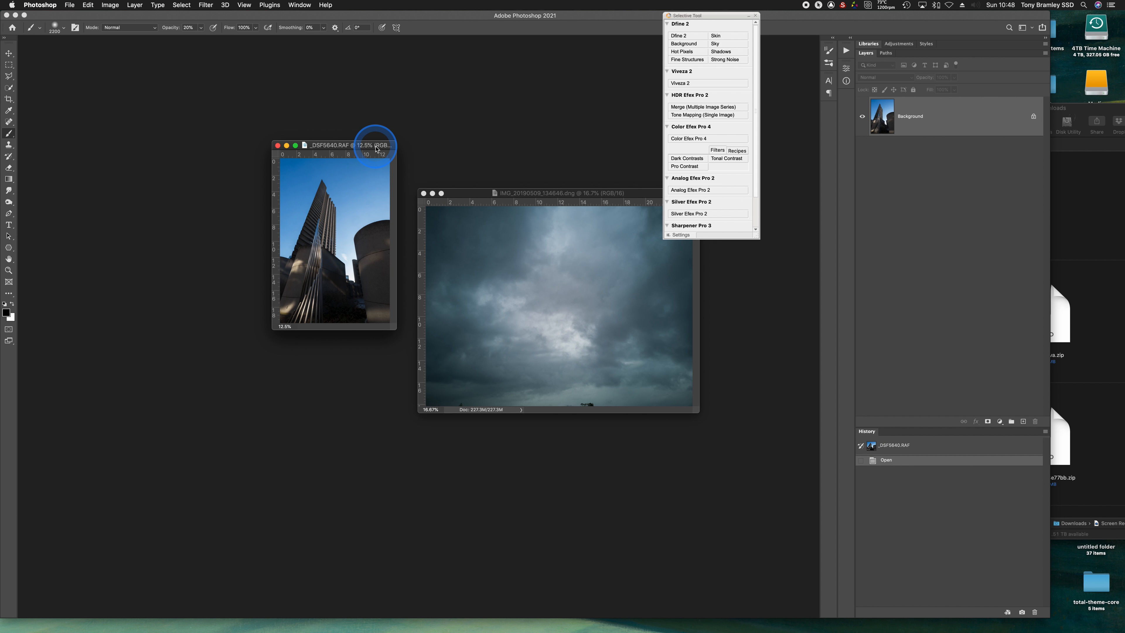
key(super+equal)
key(super+equal)
key(super+equal)
key(super+equal)
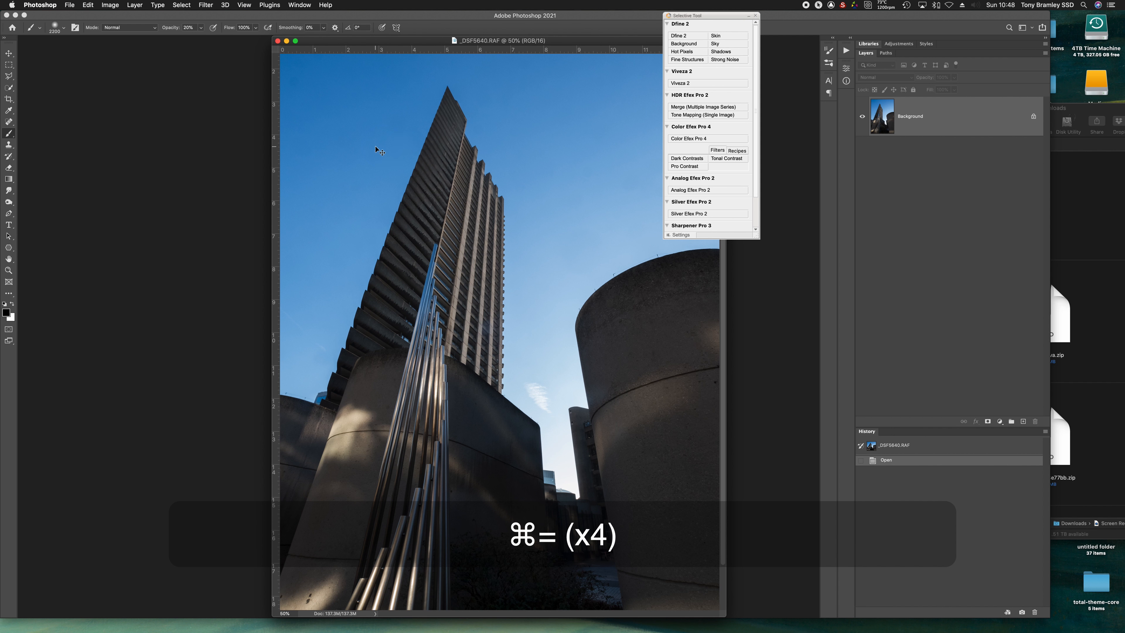
key(super+minus)
key(super+0)
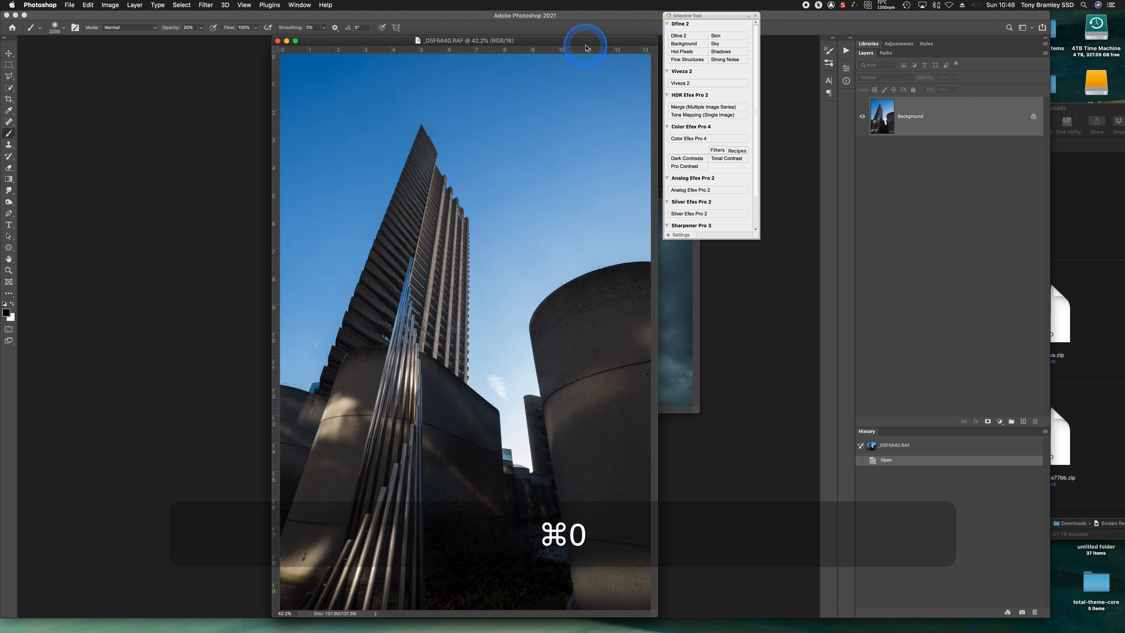
drag(579, 43, 536, 40)
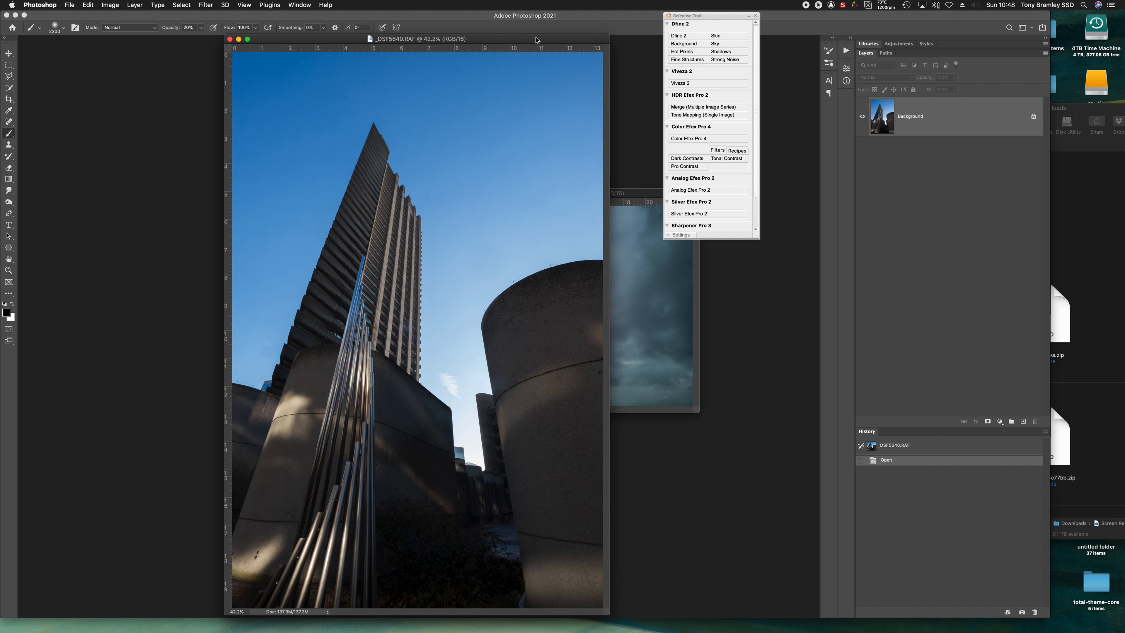
Duplicate the tower photo's Background layer and mask out the automatically selected sky on the copy, checking the cutout with the Background hidden.
click(516, 49)
key(super+j)
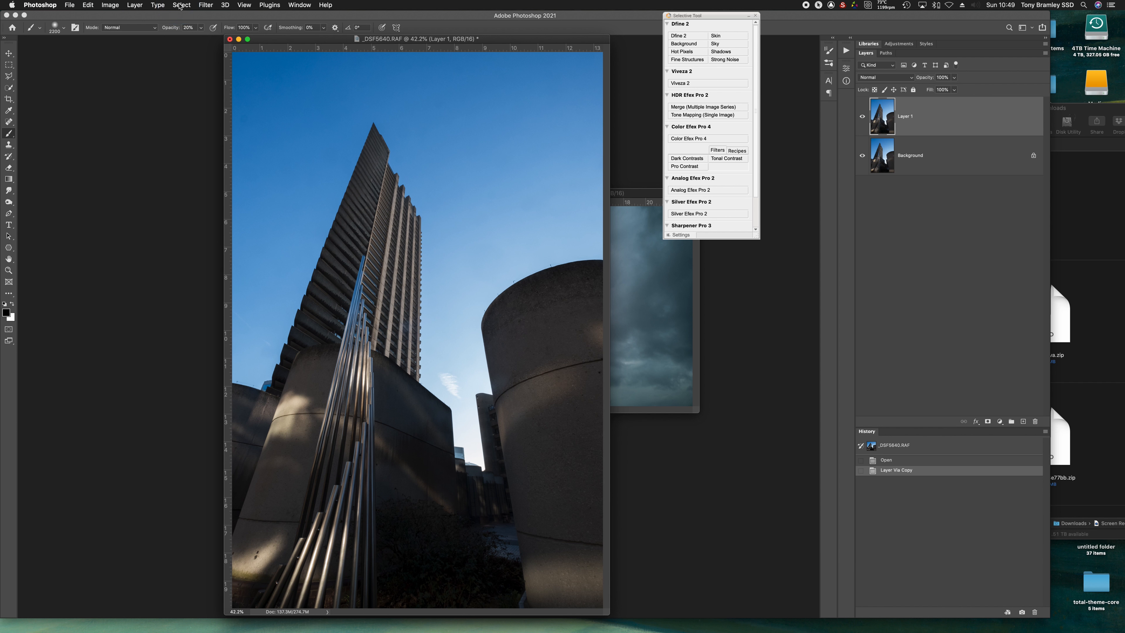
click(181, 5)
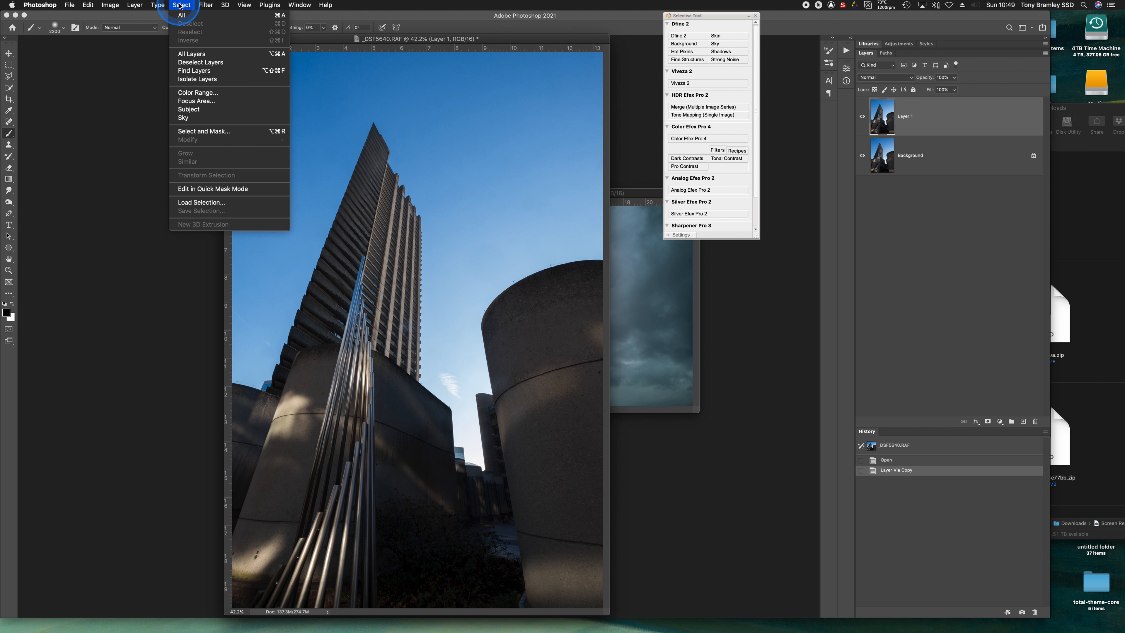
click(188, 118)
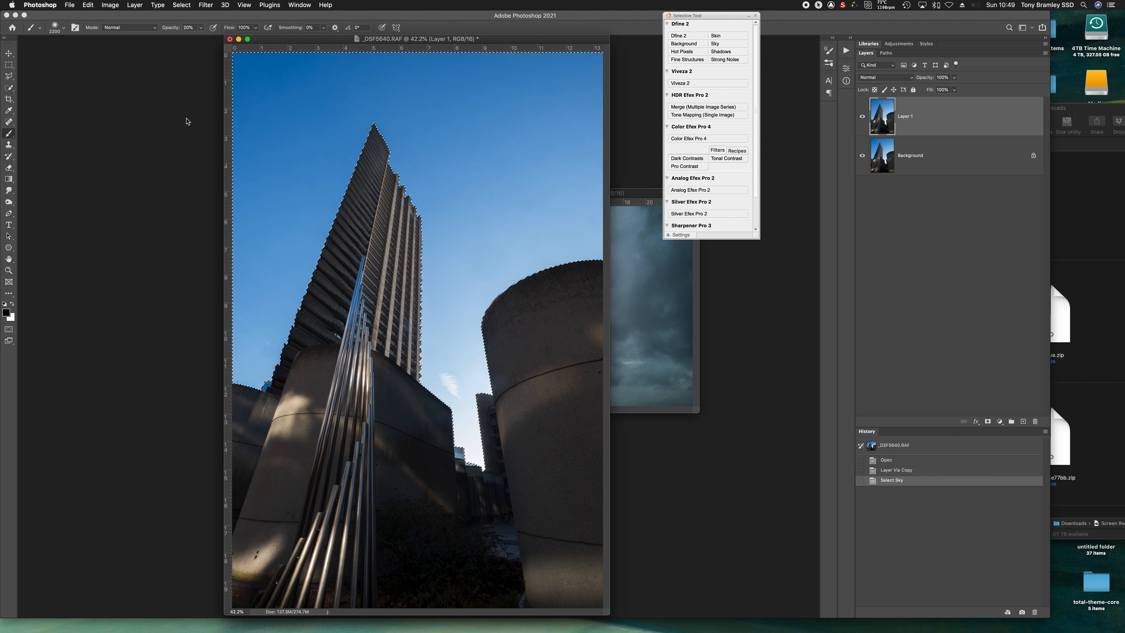
click(988, 423)
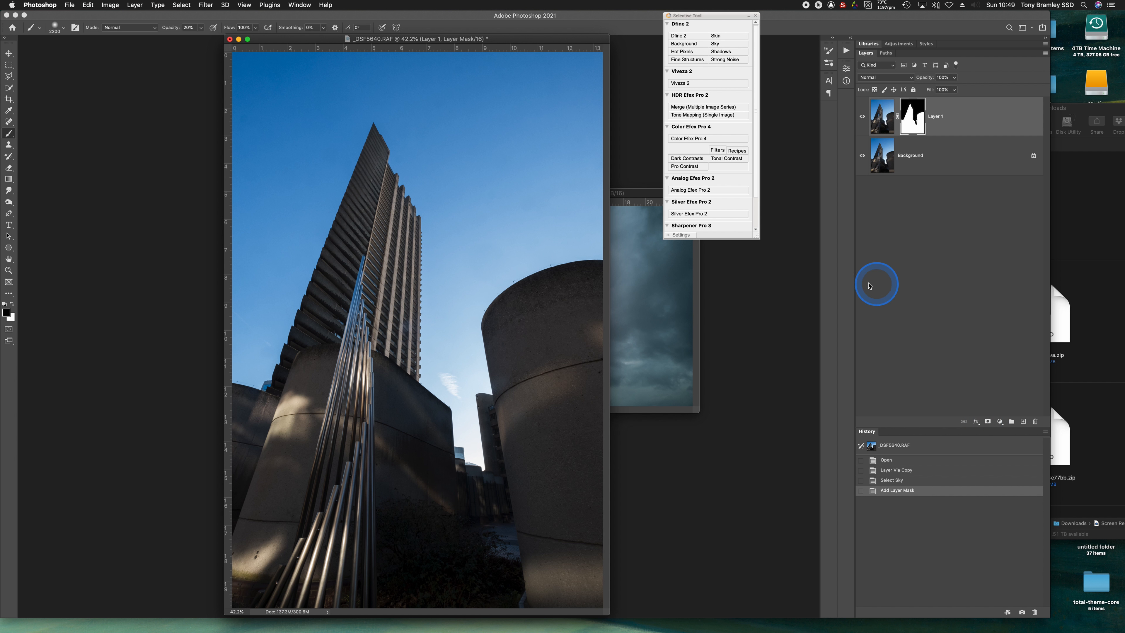
click(862, 155)
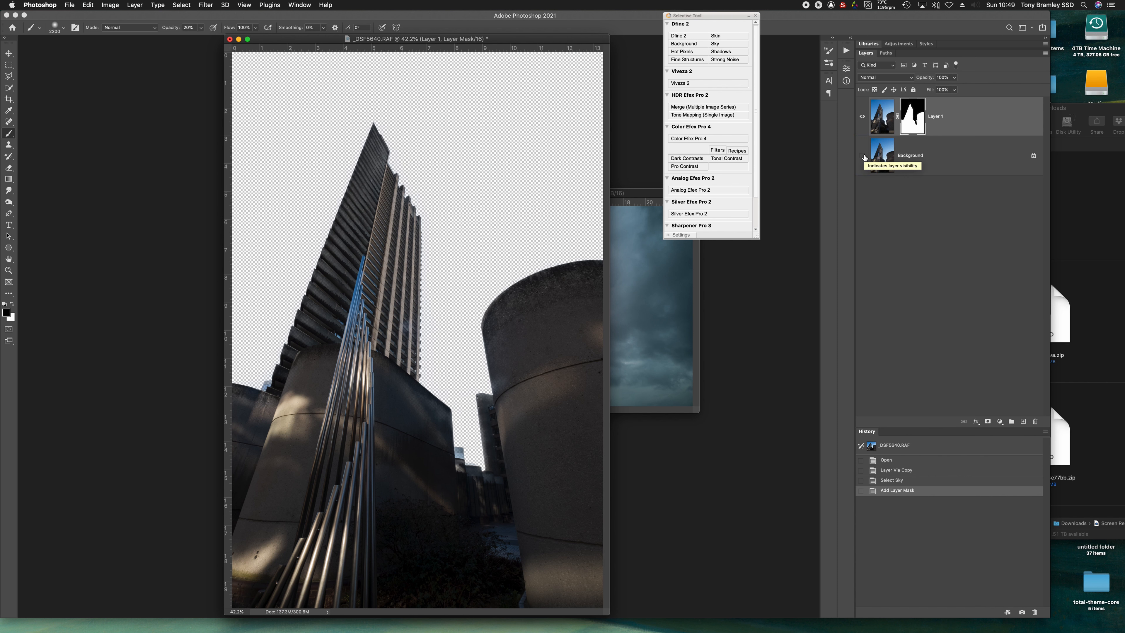
click(863, 157)
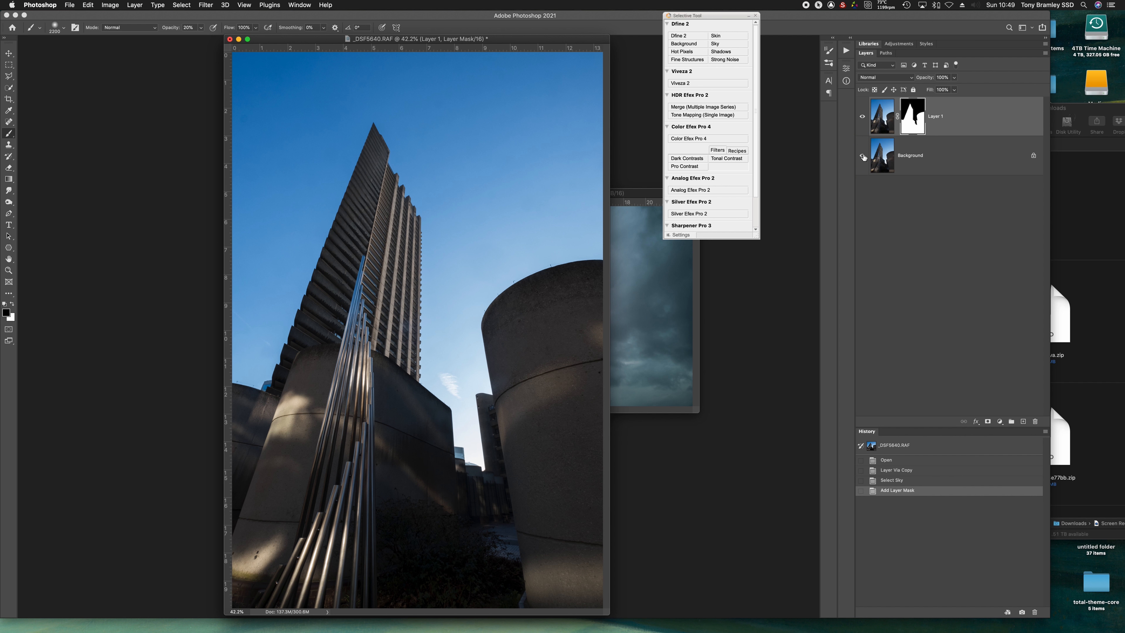
Insert a black-filled layer between the Background and the masked tower layer, and hide it after judging the solid black sky.
drag(552, 41, 489, 35)
click(935, 160)
drag(945, 159, 1023, 423)
click(1023, 424)
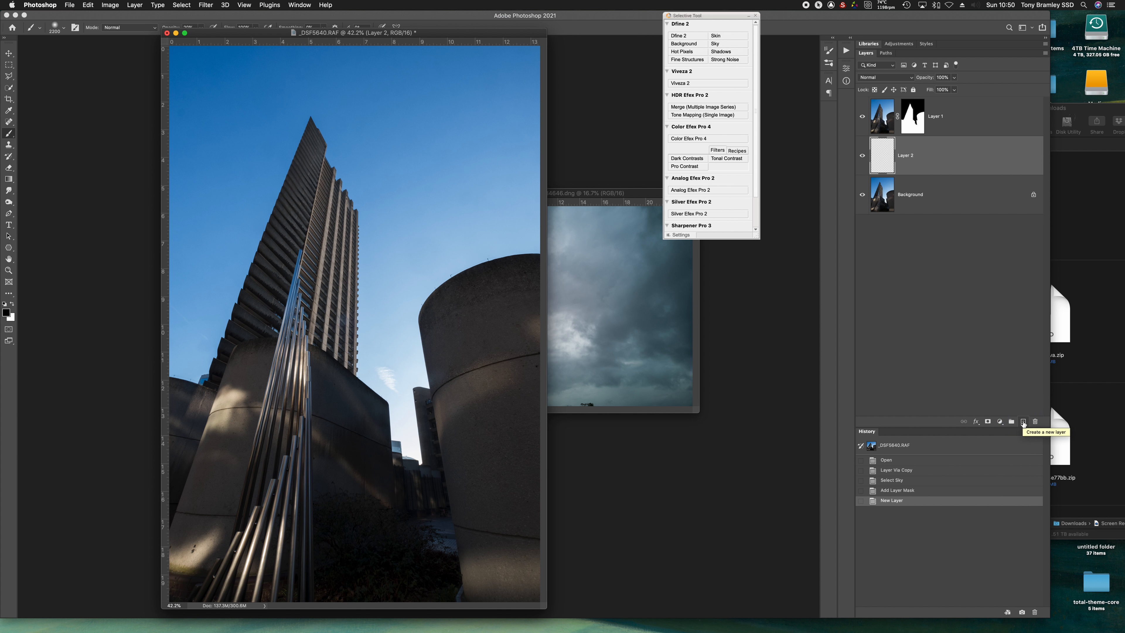
key(alt+BackSpace)
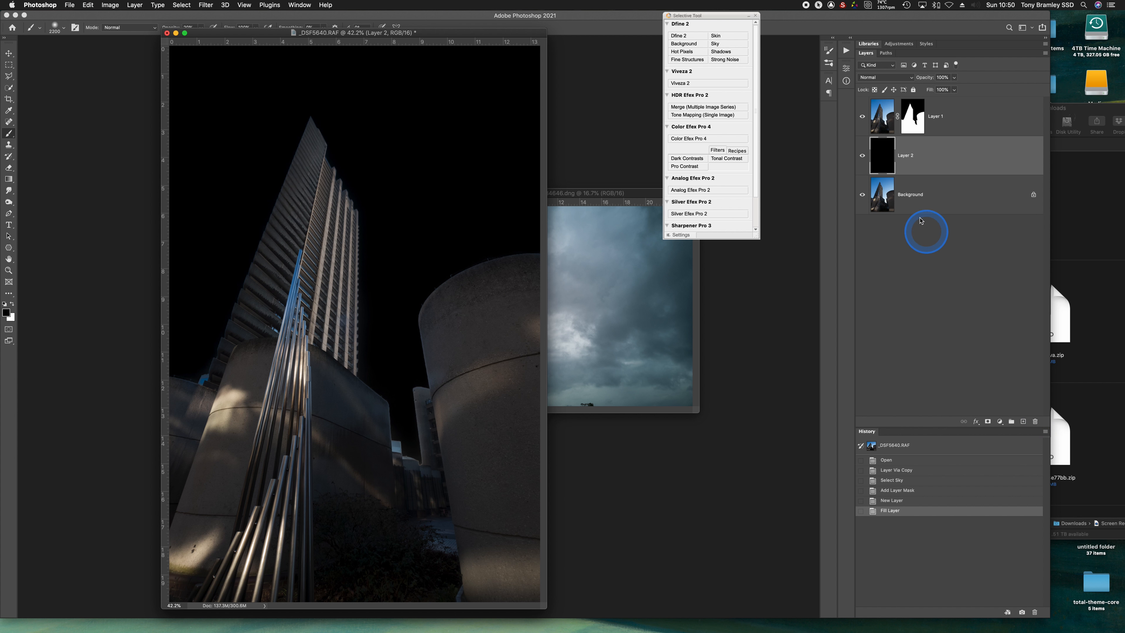
click(862, 156)
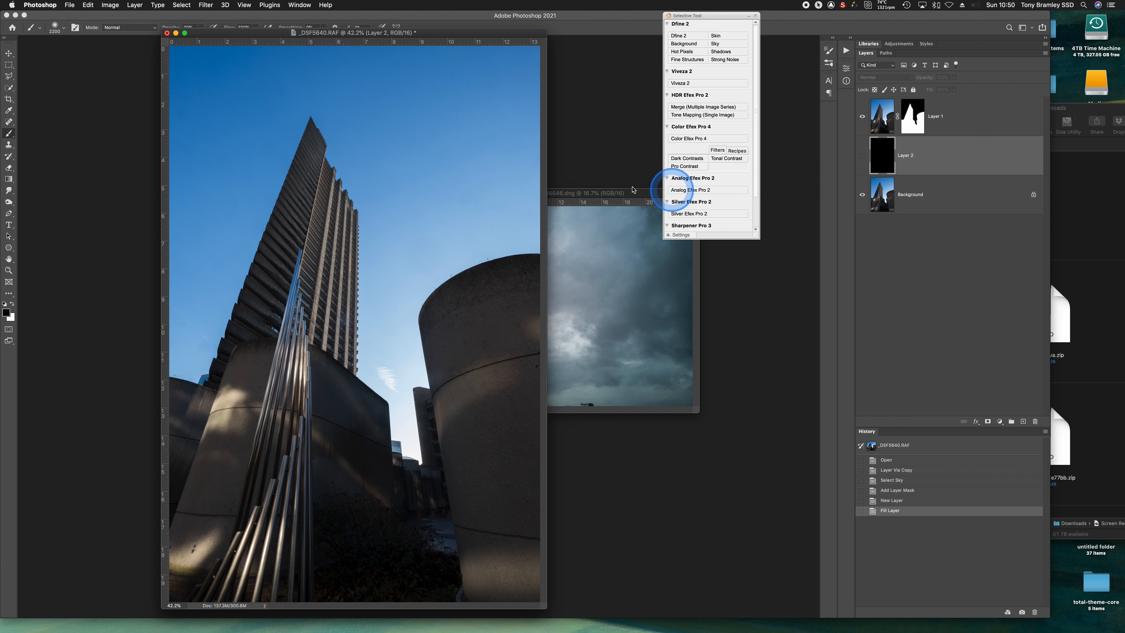
Copy the cloudy sky photo into the tower document beneath the masked layer and move it to fill the whole sky area.
click(638, 195)
drag(884, 113, 431, 160)
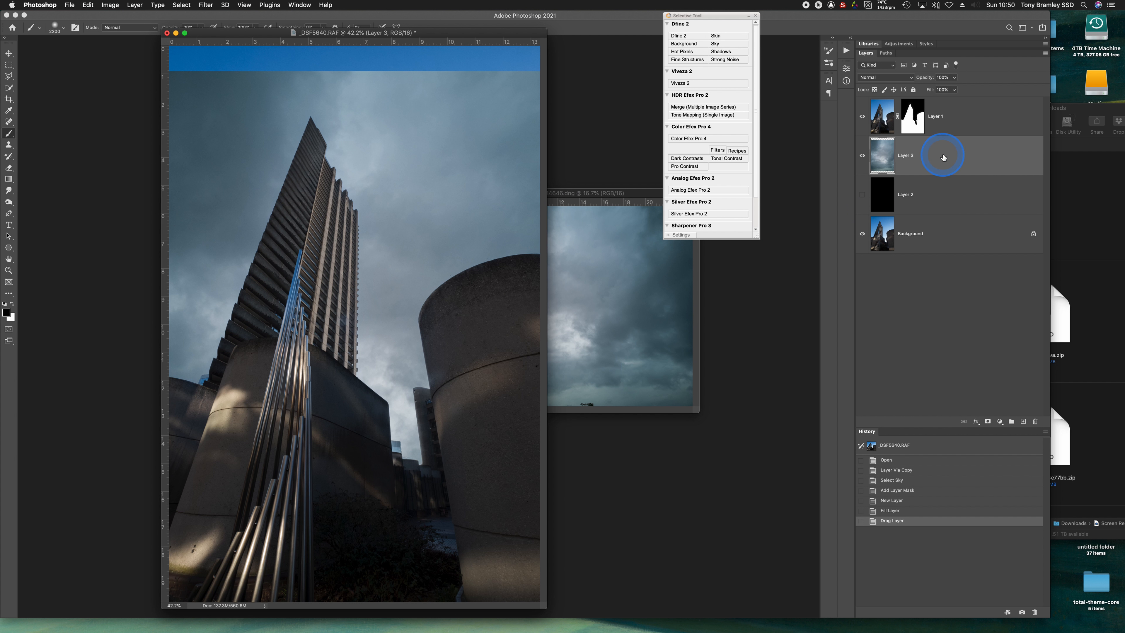
click(9, 53)
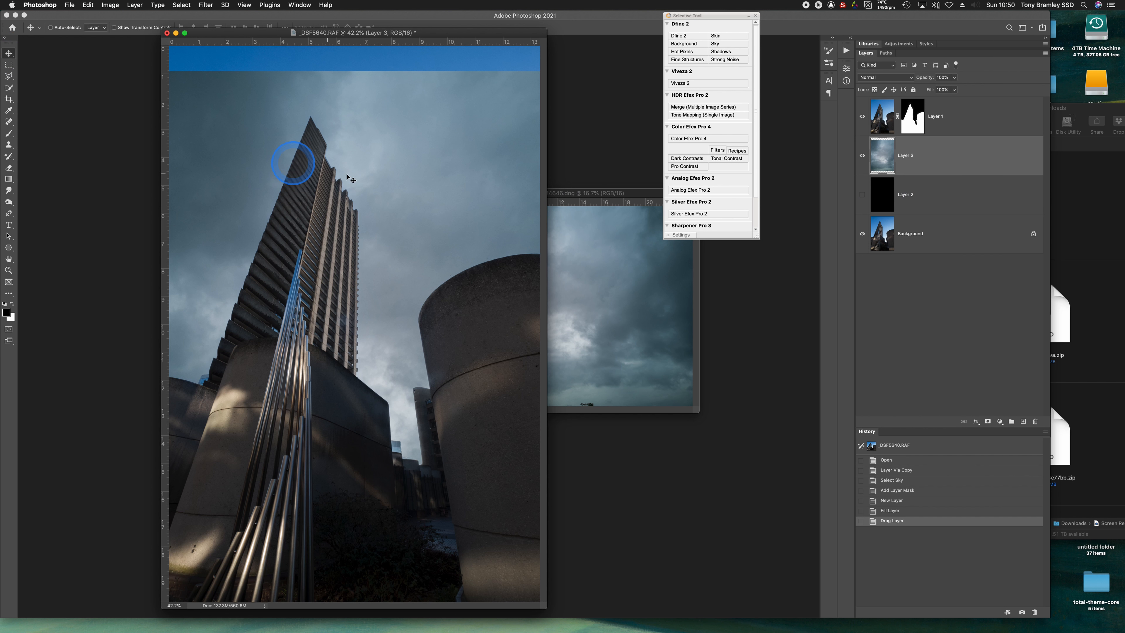
drag(421, 191, 432, 337)
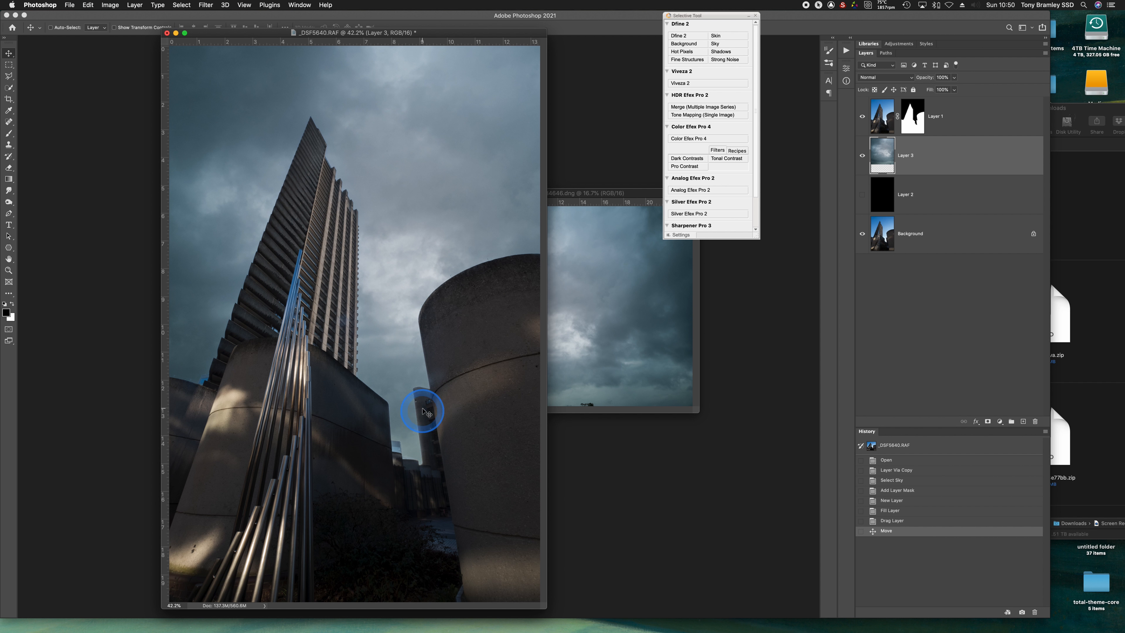
Compare the composite with the original blue sky and fine-tune the cloud layer's position behind the buildings.
click(862, 155)
click(862, 116)
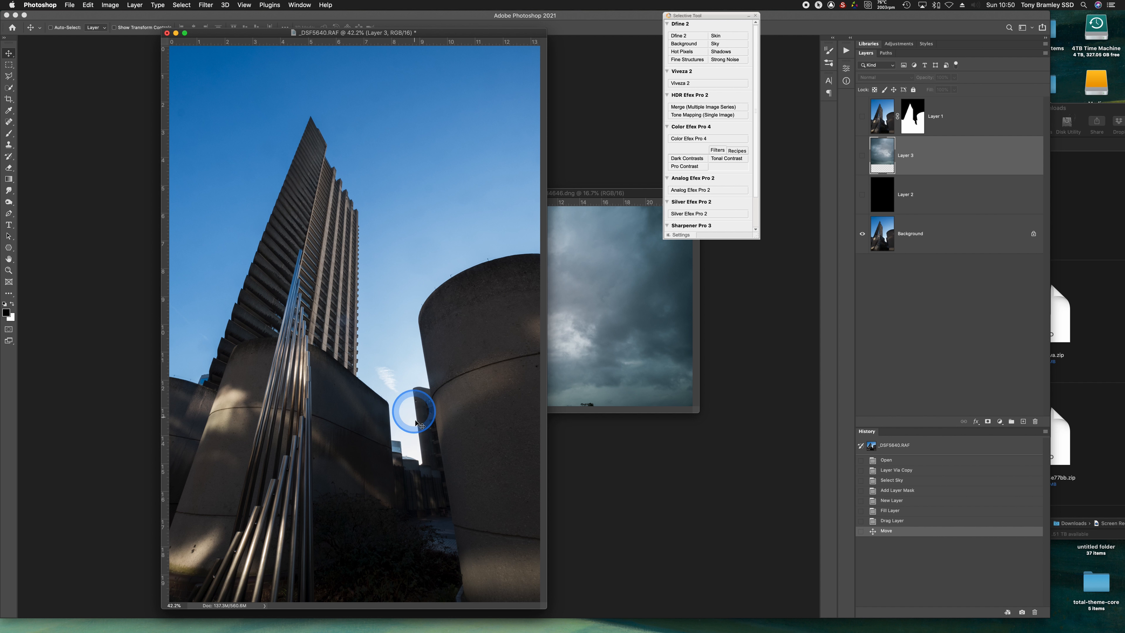
click(862, 155)
click(862, 117)
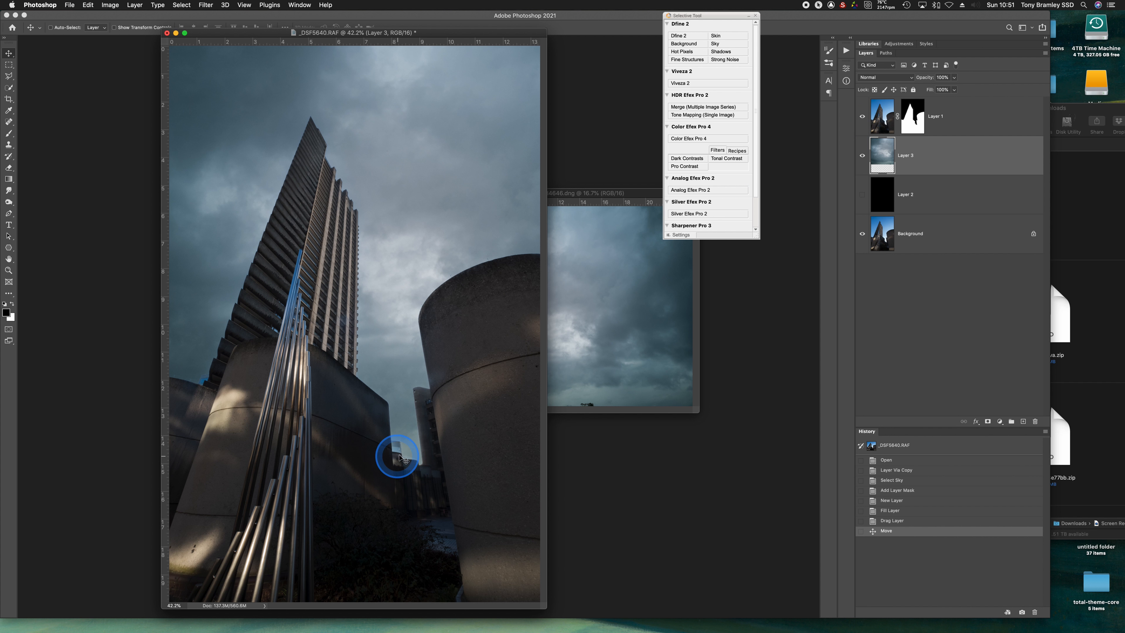
mouse_move(395, 370)
mouse_down()
mouse_move(401, 349)
mouse_move(402, 382)
mouse_move(402, 359)
mouse_up()
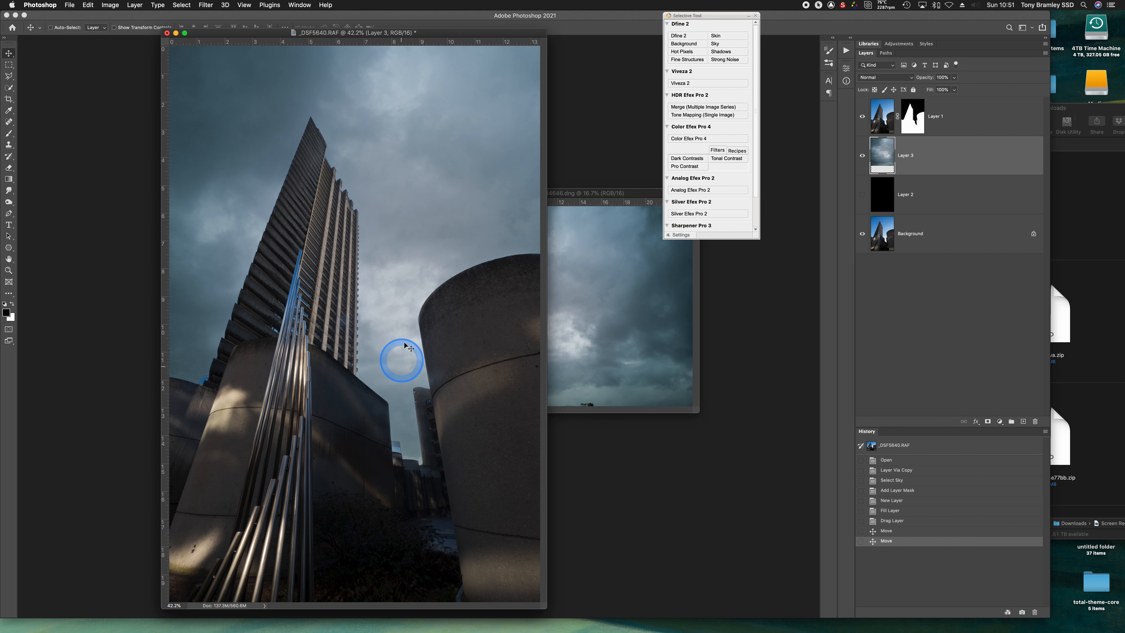
drag(413, 245, 415, 286)
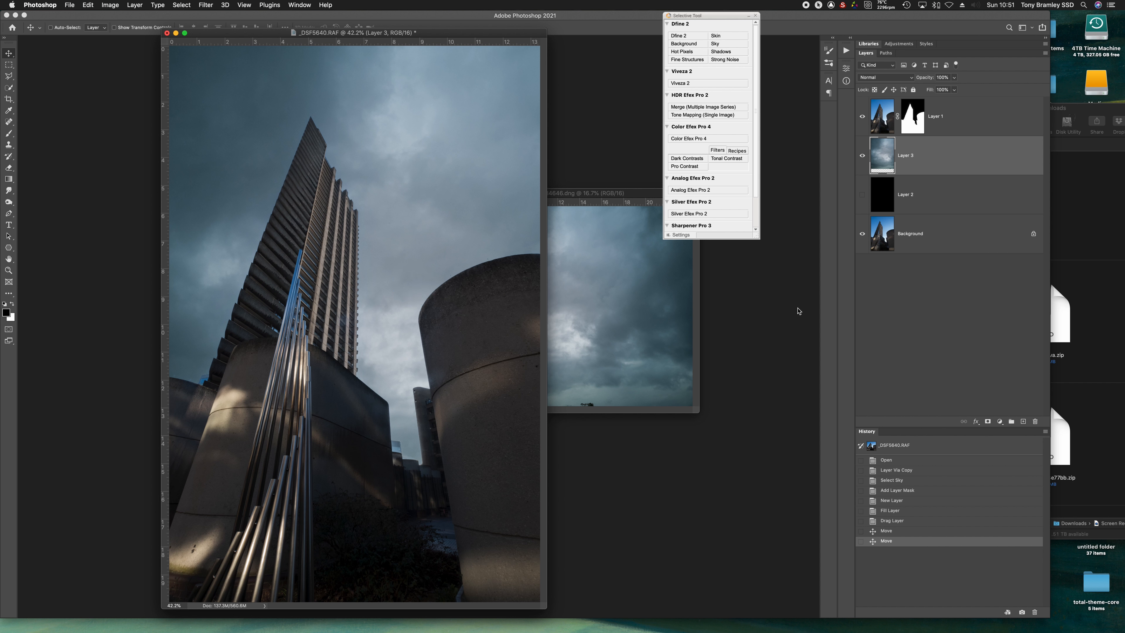
Add a Black & White adjustment layer above the masked tower layer.
click(992, 118)
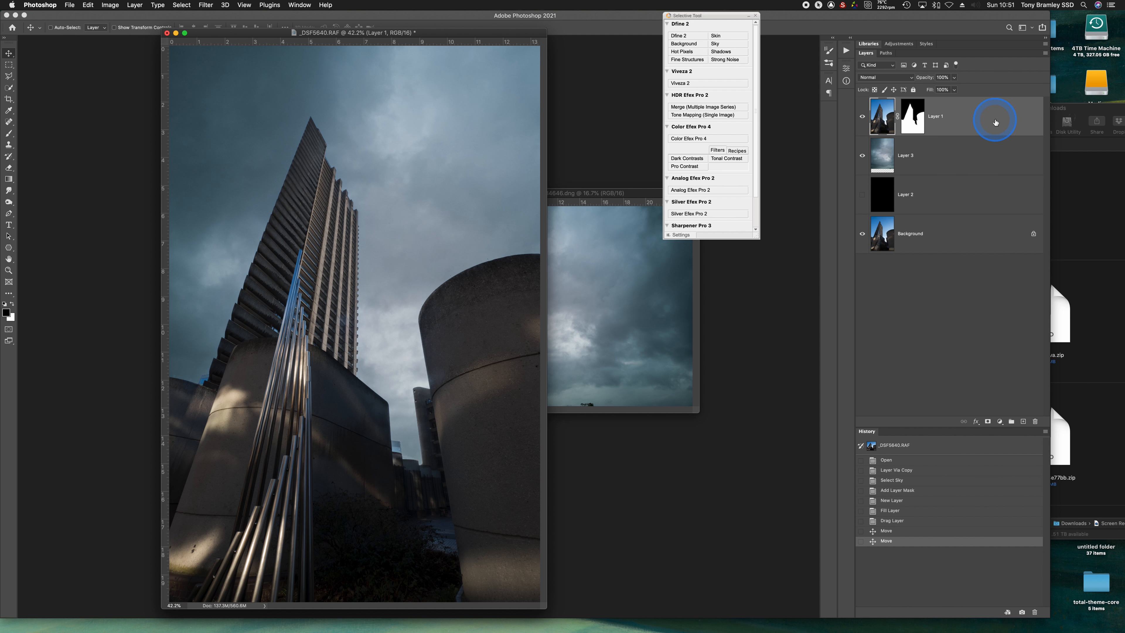
click(999, 421)
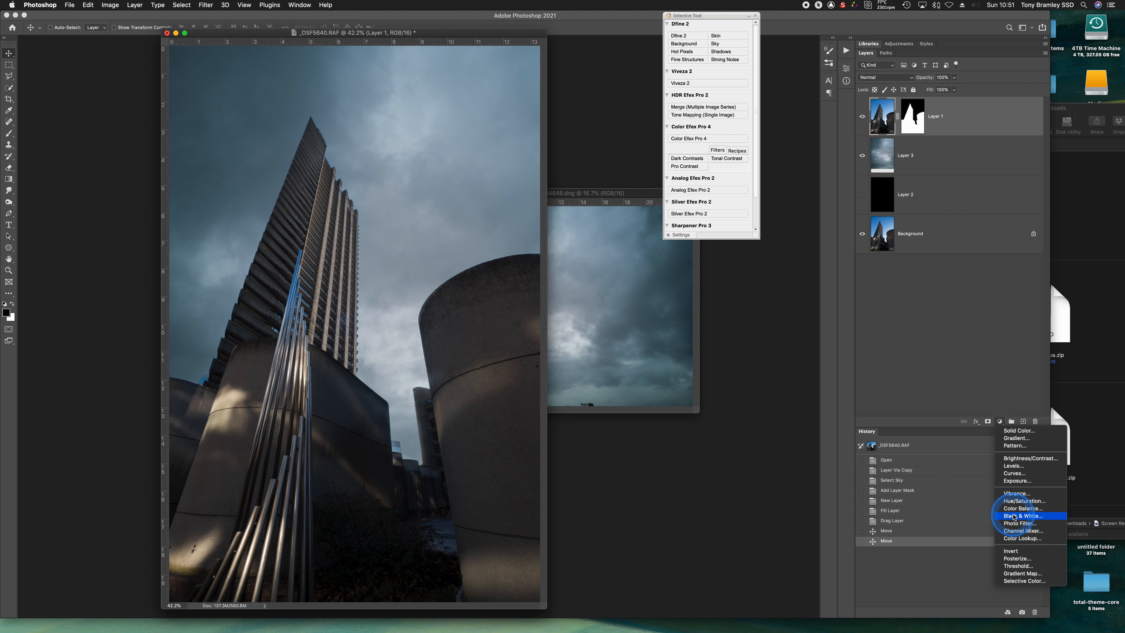
click(1015, 516)
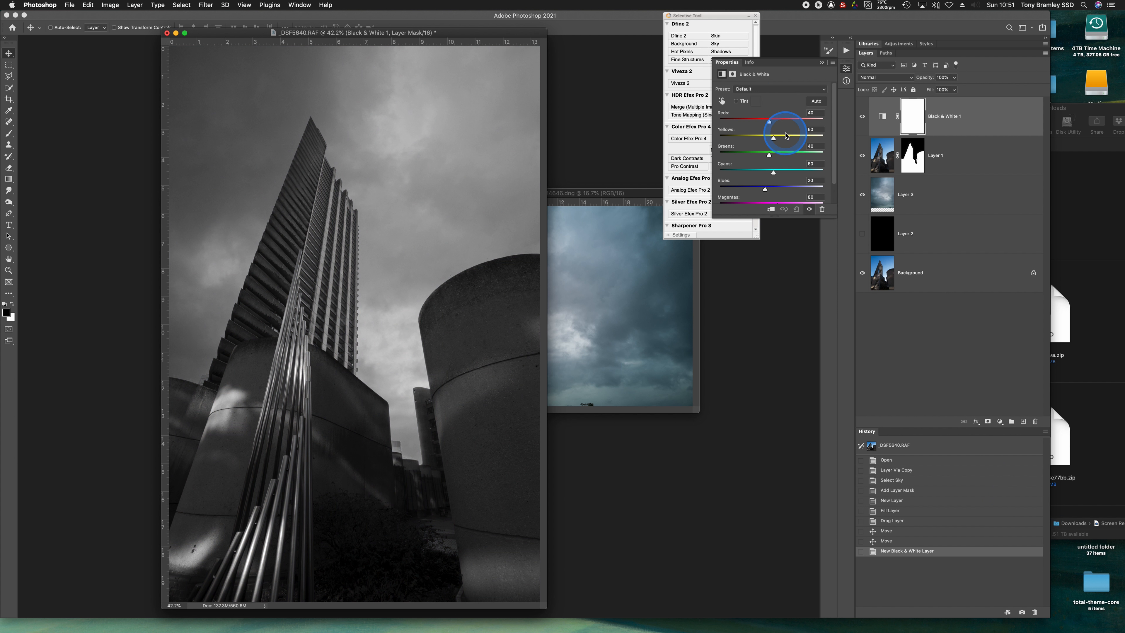
Add a Curves adjustment layer directly above the cloud layer and pull its midtones down to darken the sky.
click(821, 64)
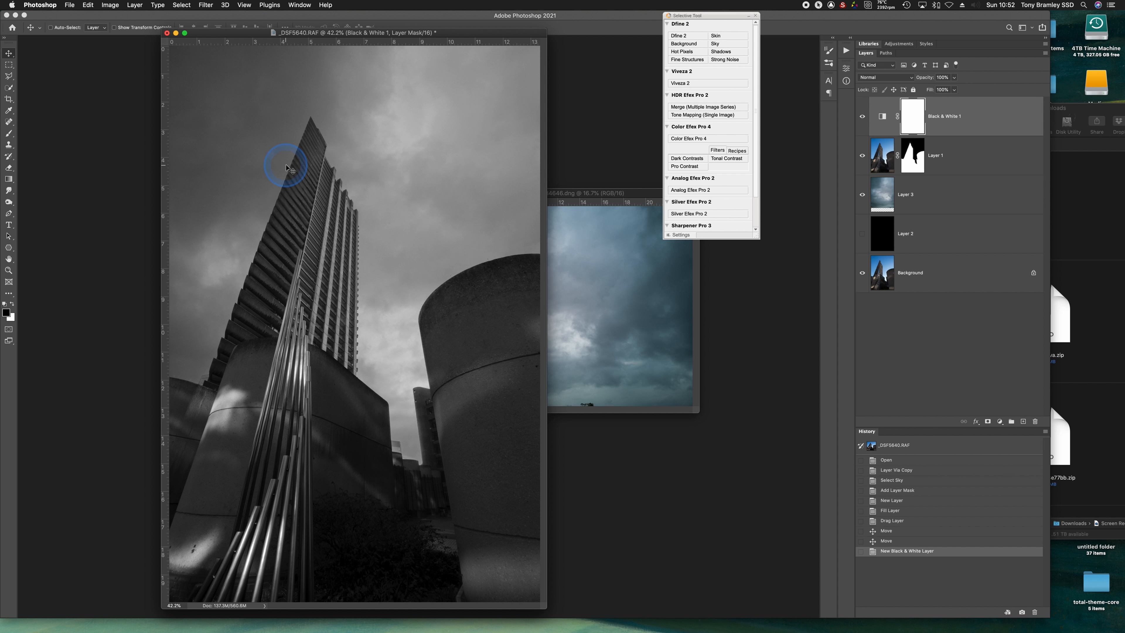
click(953, 206)
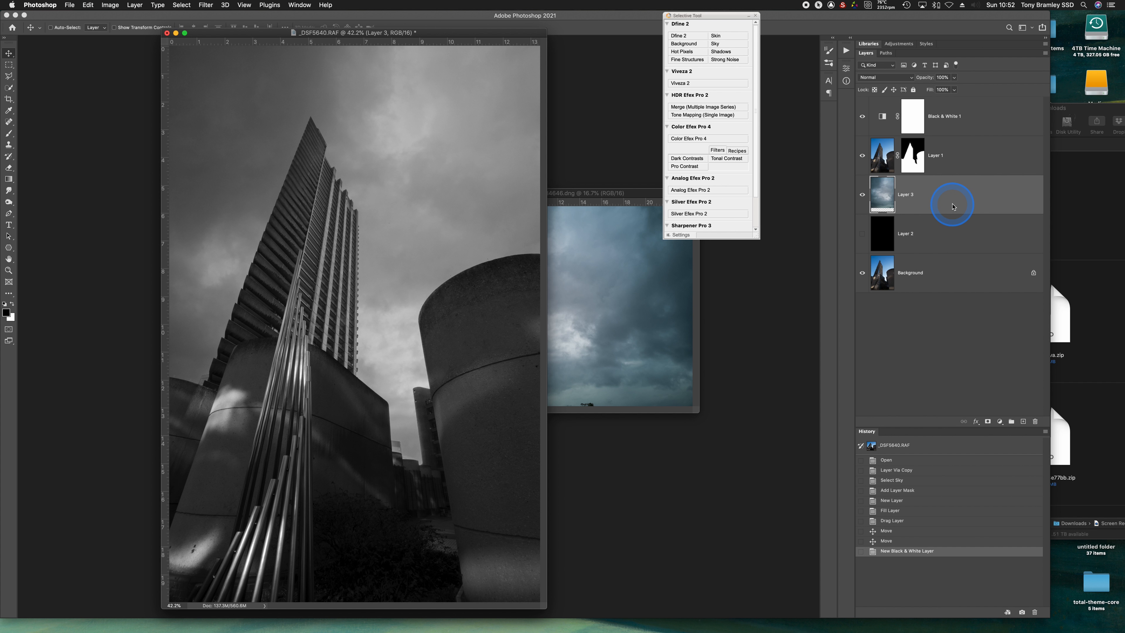
click(905, 197)
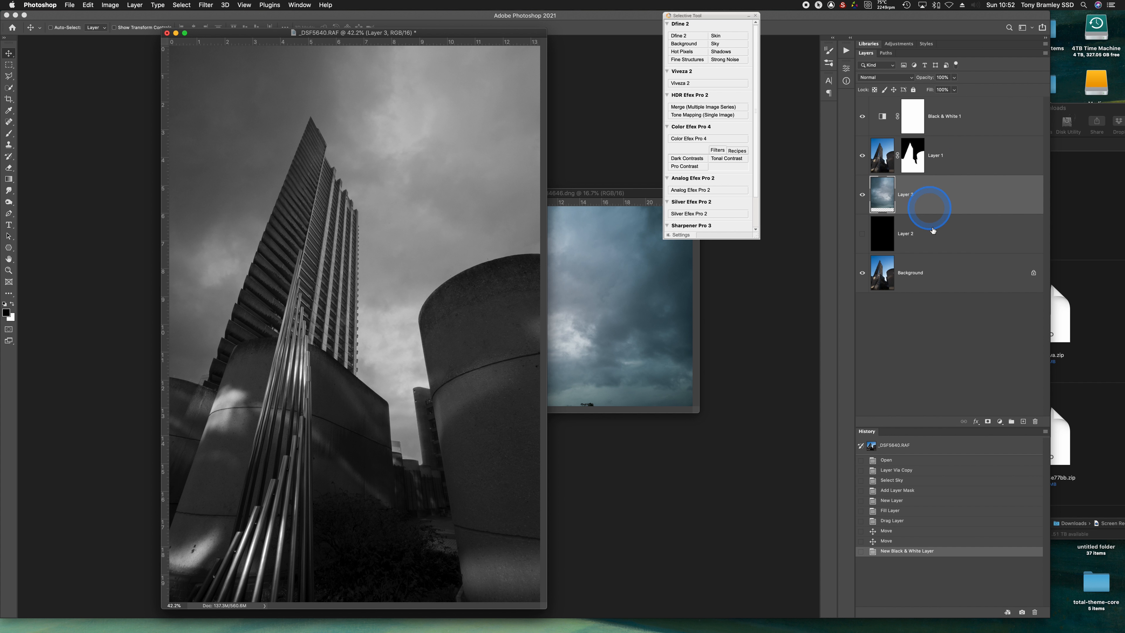
click(1000, 421)
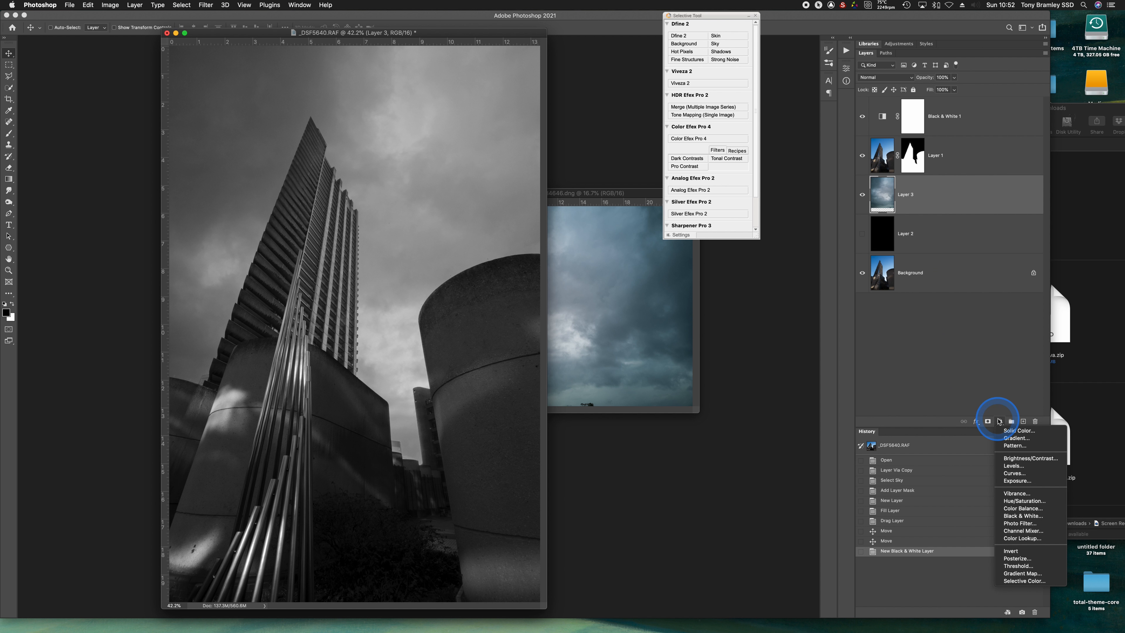
click(1014, 473)
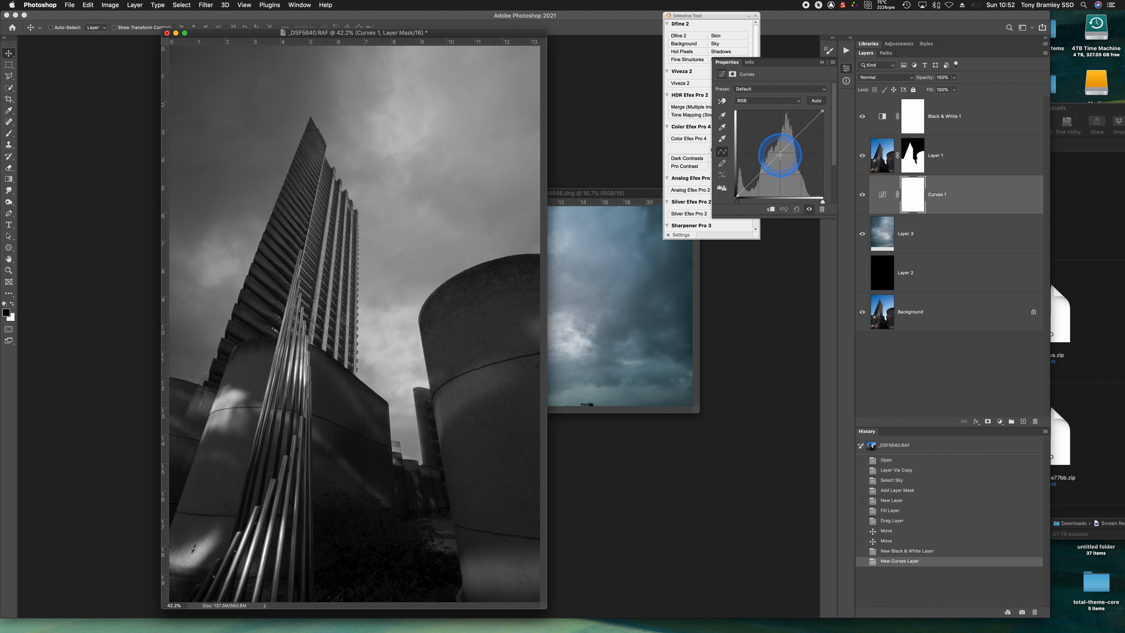
drag(780, 155, 787, 167)
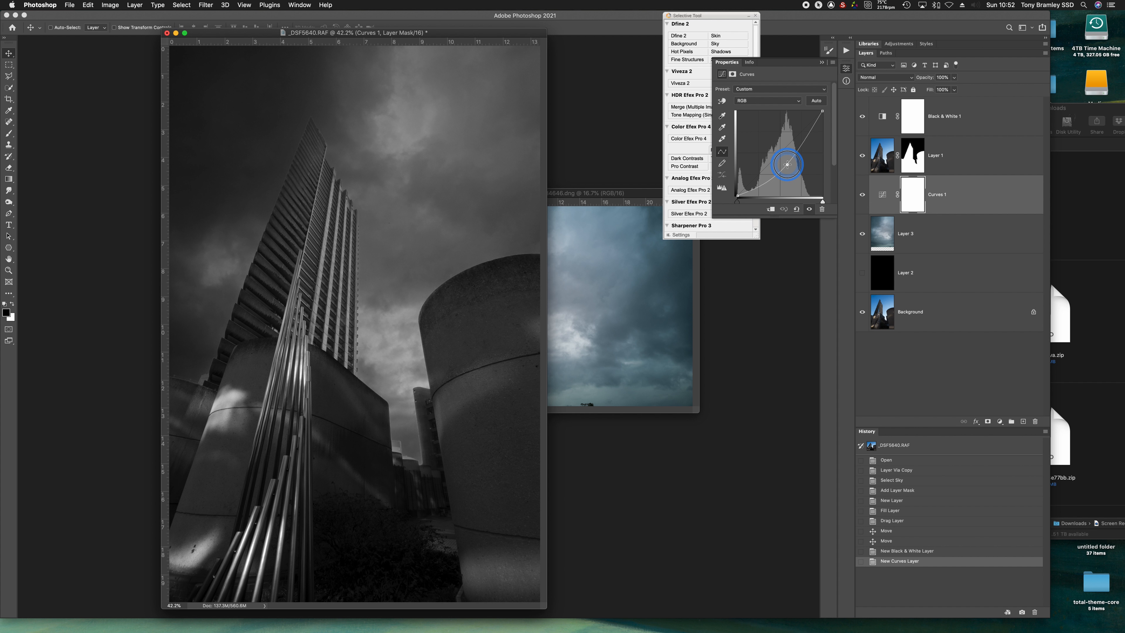
drag(787, 164, 787, 165)
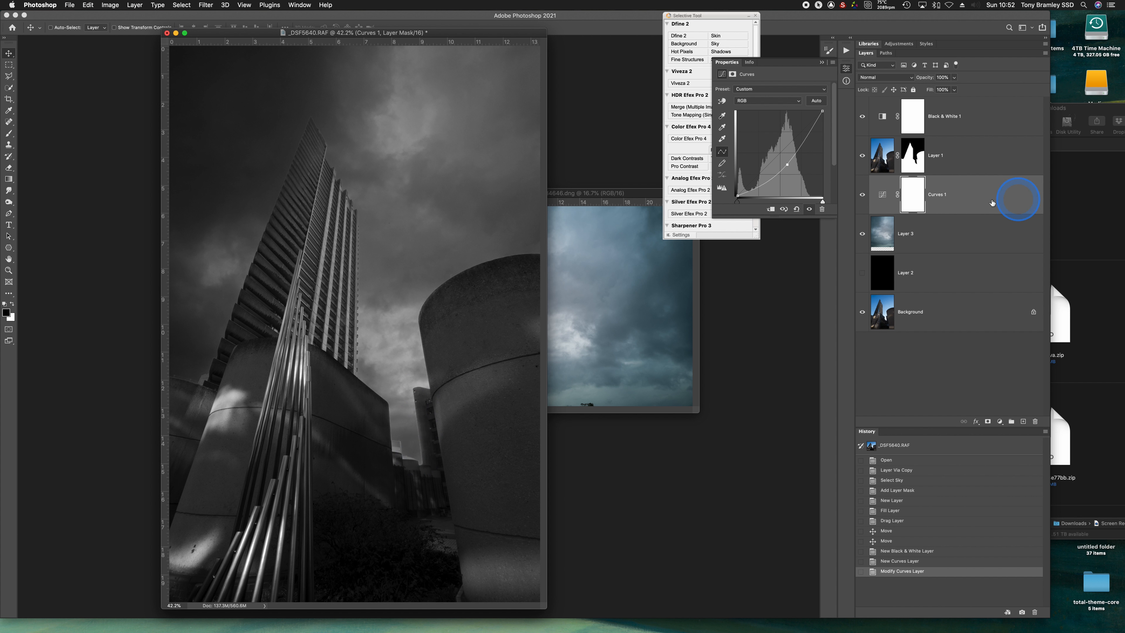
Paint black on the Curves mask over the low sky between the buildings, using a 2900 px soft brush at 20% opacity.
click(912, 199)
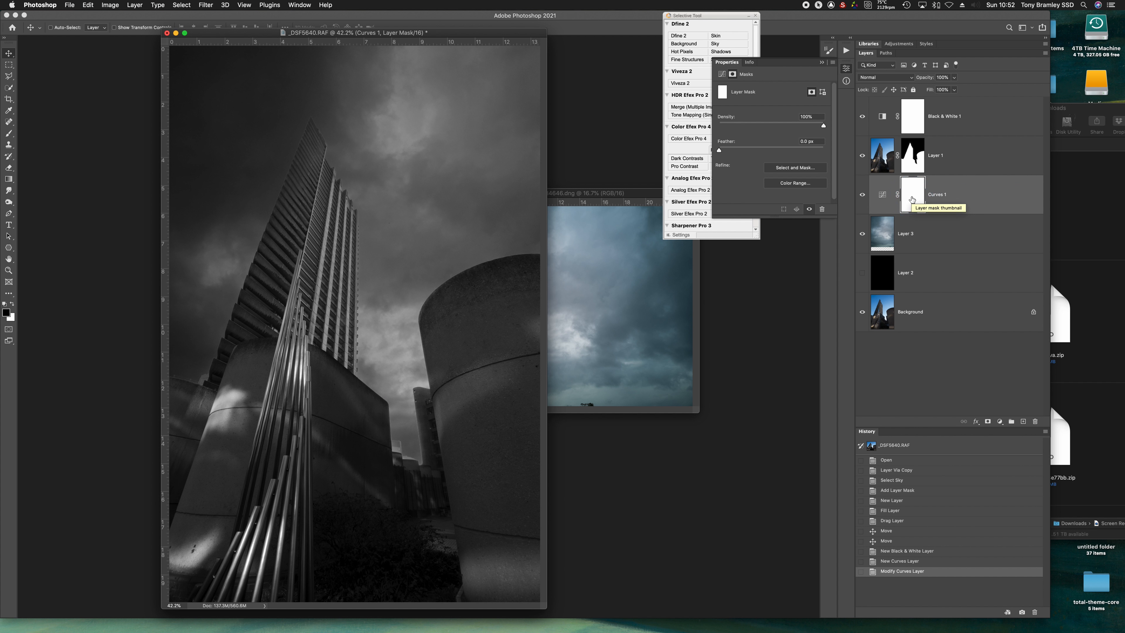
key(b)
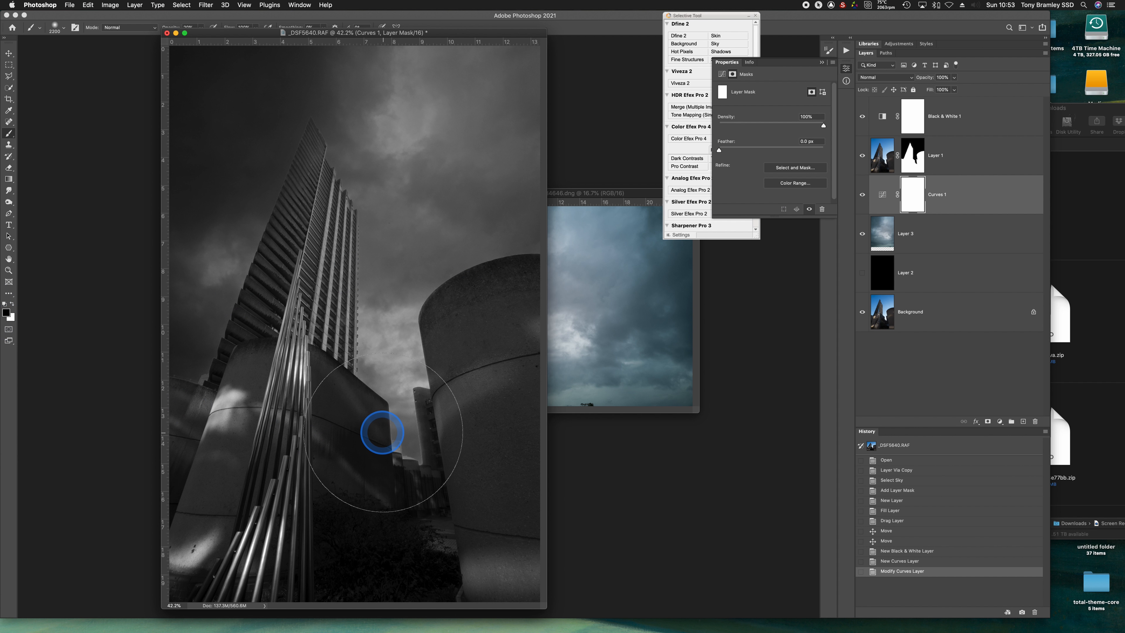
key(bracketright)
key(bracketright)
key(bracketright)
key(bracketright)
key(bracketright)
key(bracketright)
key(bracketright)
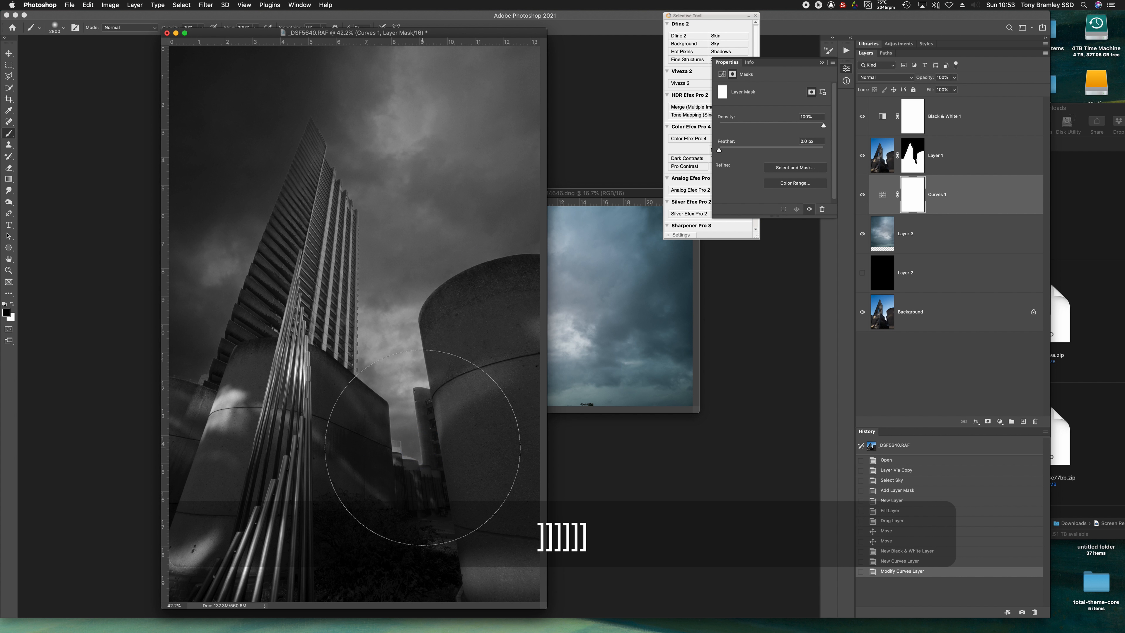
click(24, 15)
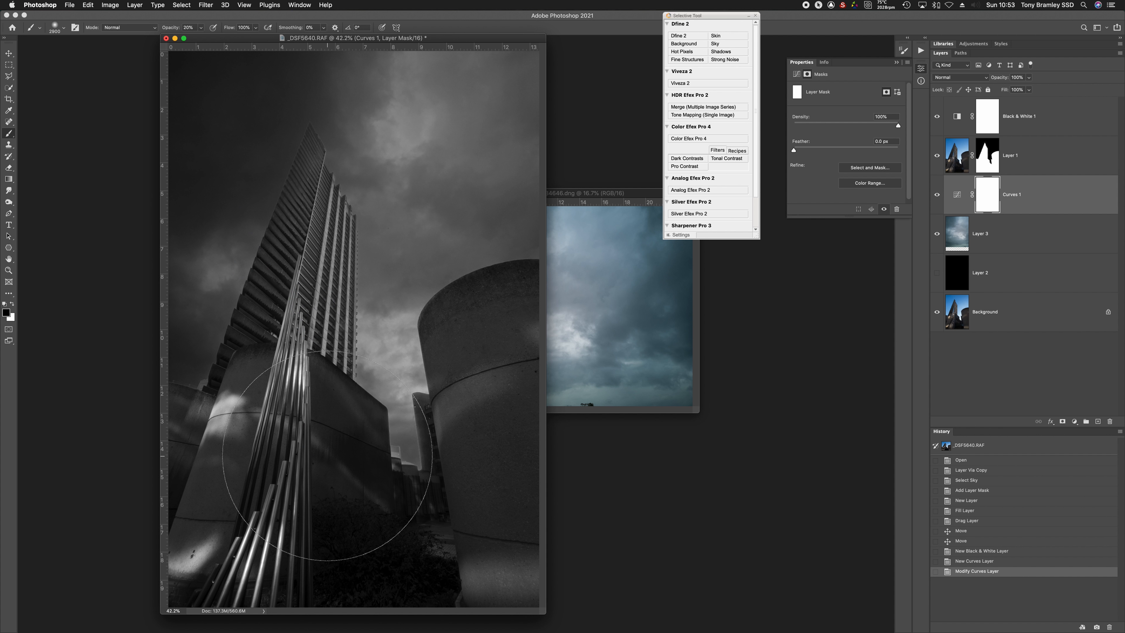
key(4)
key(2)
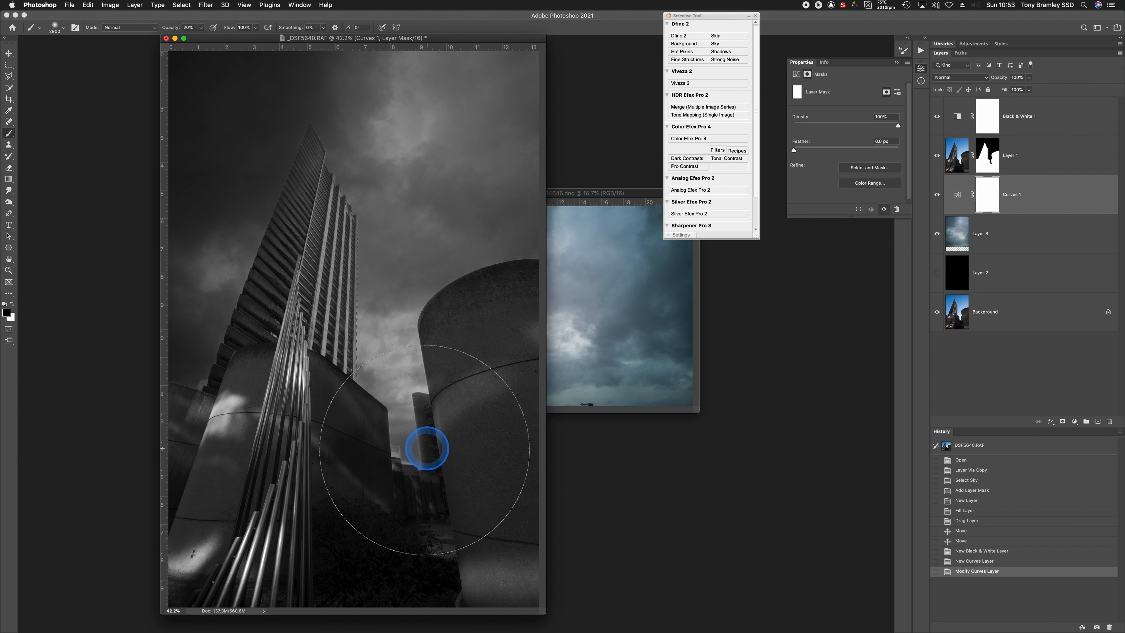
click(419, 464)
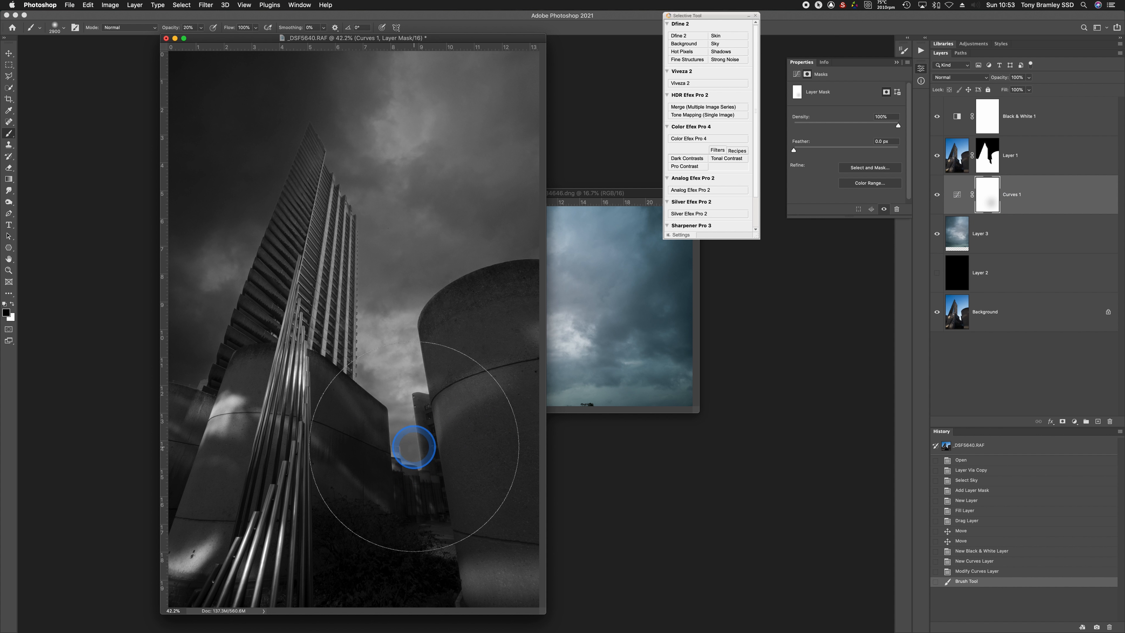
click(414, 447)
click(402, 404)
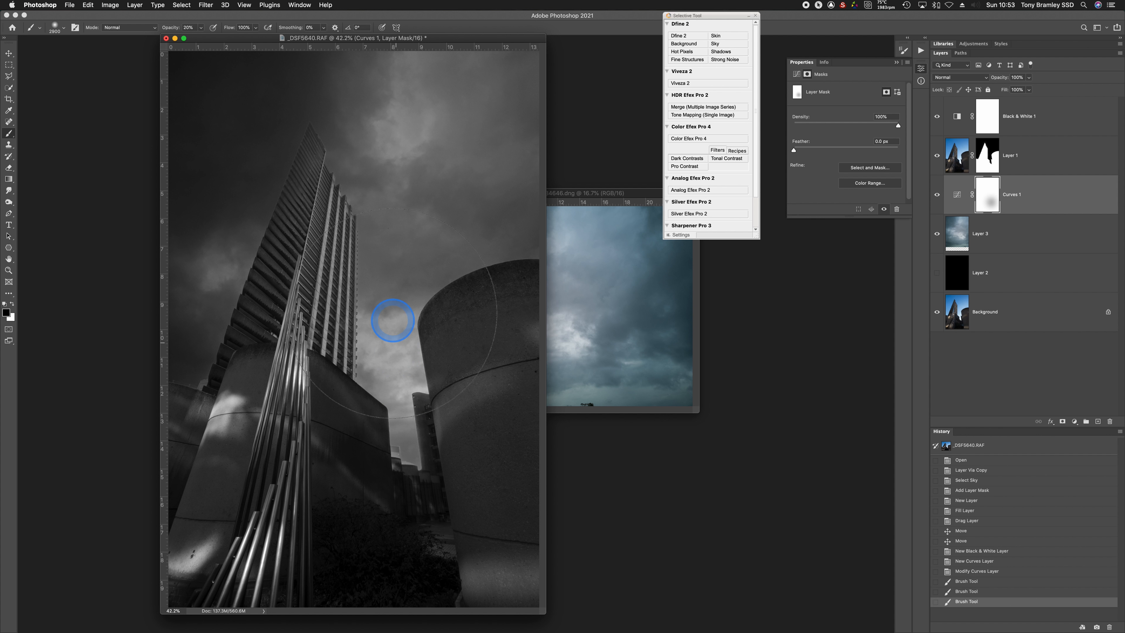
click(412, 398)
click(428, 471)
click(415, 444)
click(433, 512)
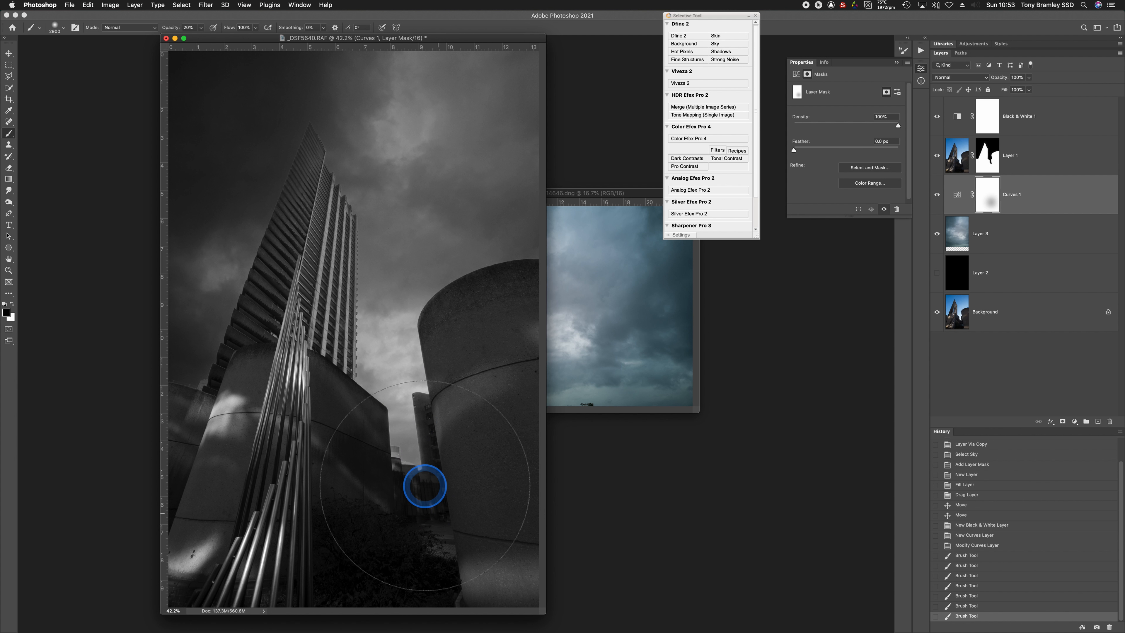
click(425, 486)
click(416, 440)
click(424, 315)
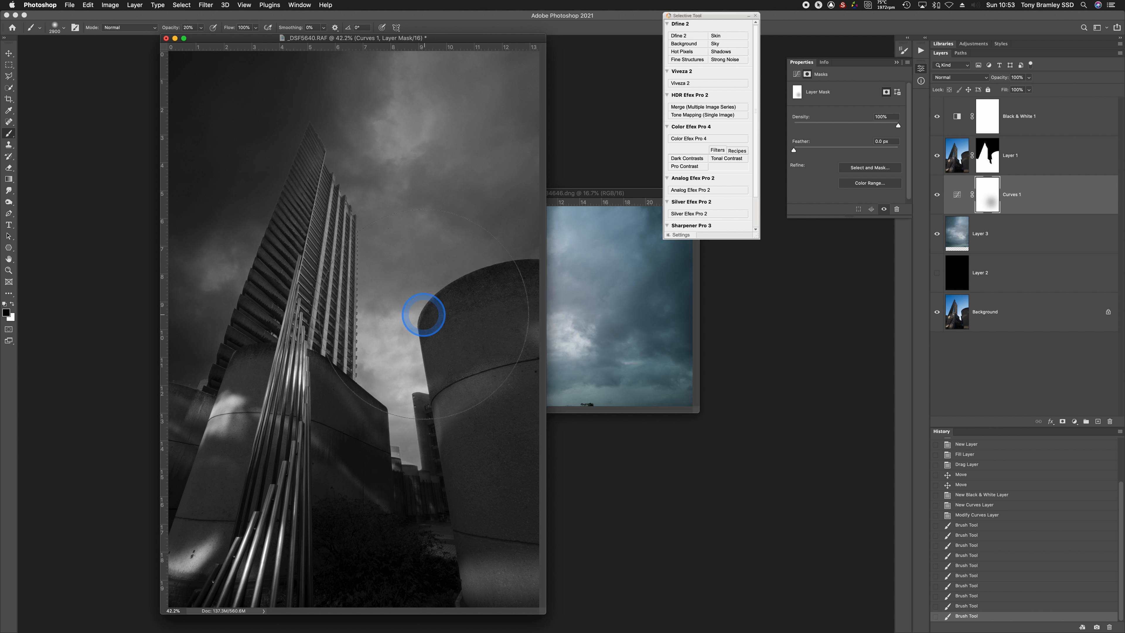
click(463, 509)
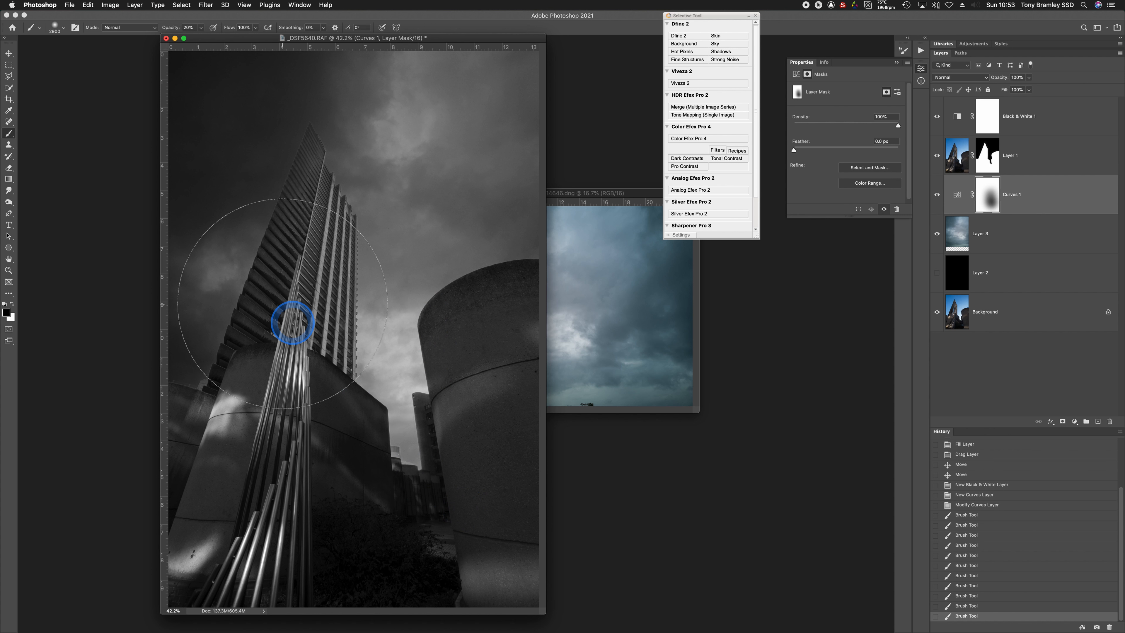
click(267, 261)
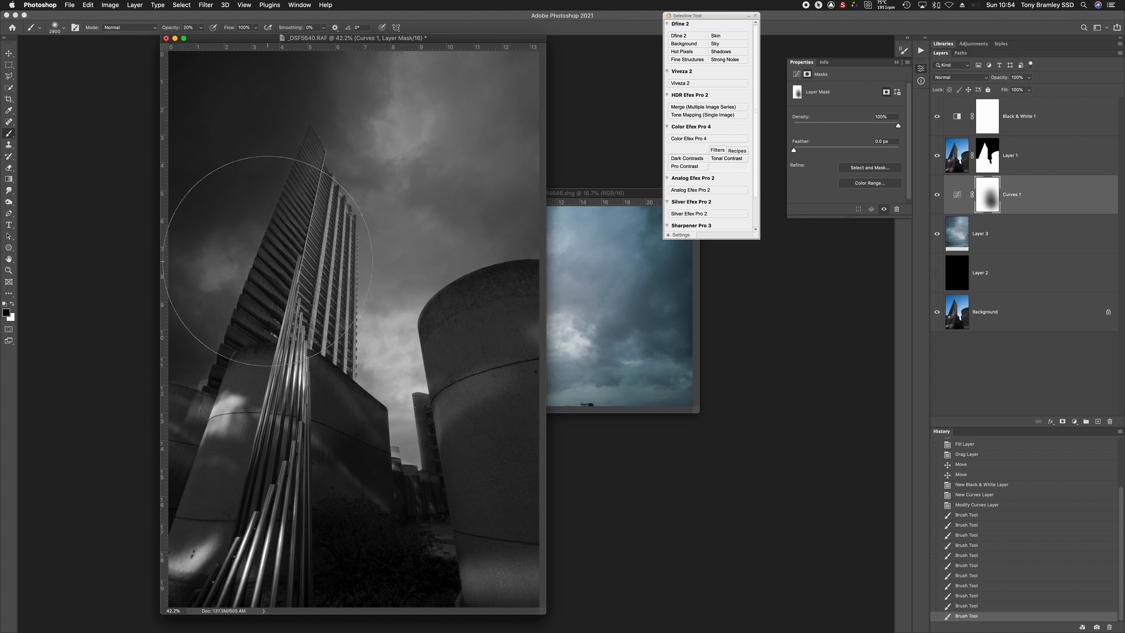
Load Layer 1's mask as a selection of the buildings.
super+click(989, 155)
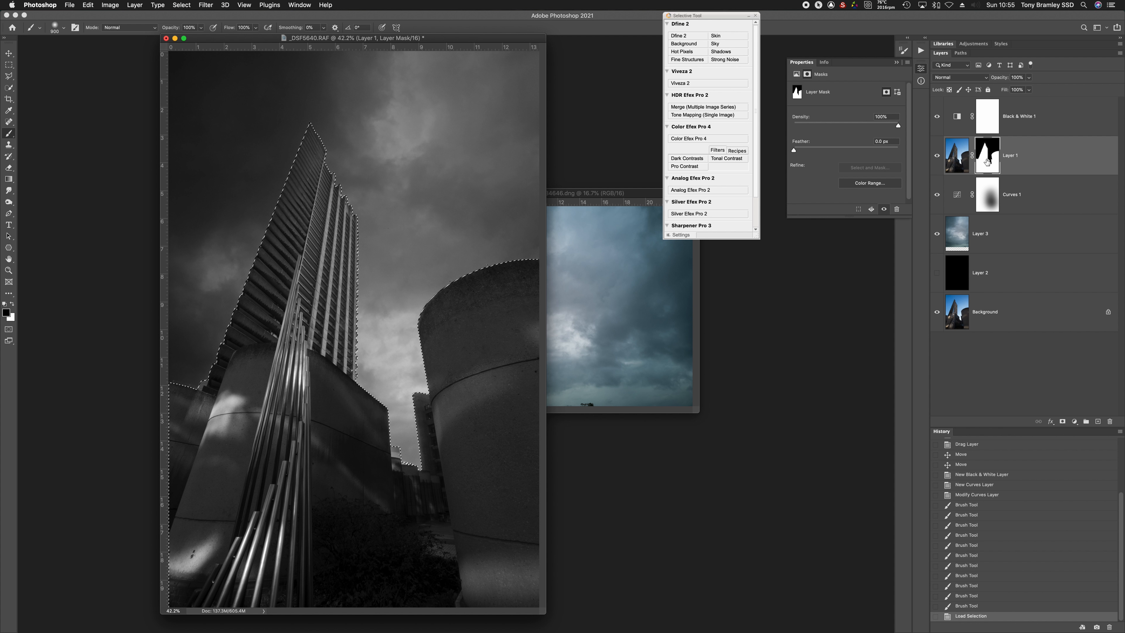
Try painting black across the tower on Layer 1's image within the selection, and undo the stroke.
click(956, 156)
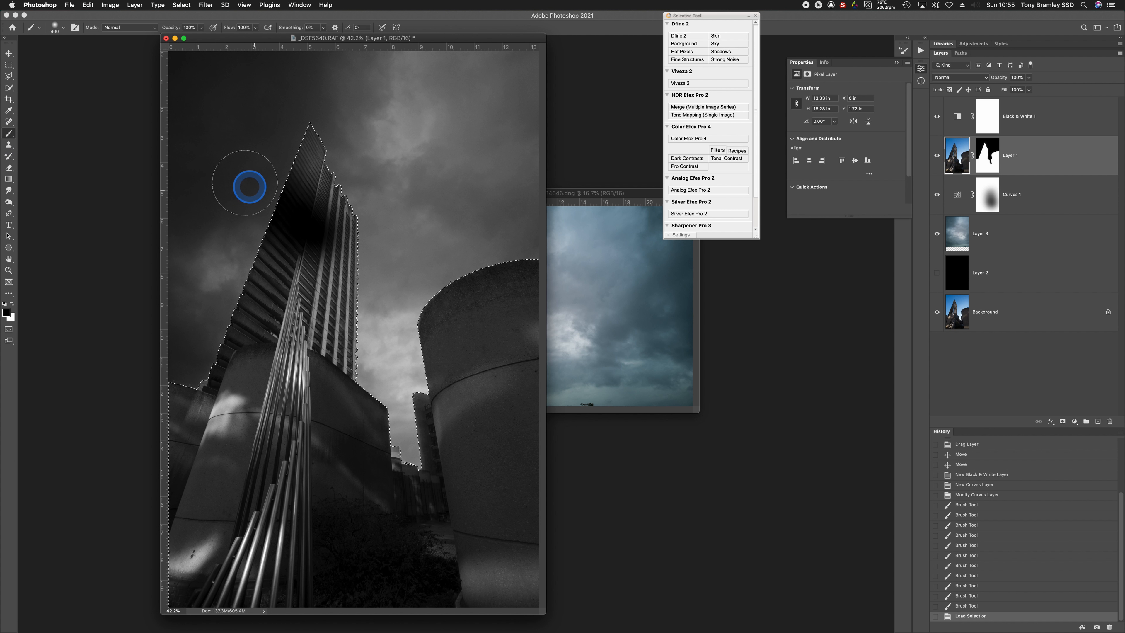
drag(284, 212, 319, 231)
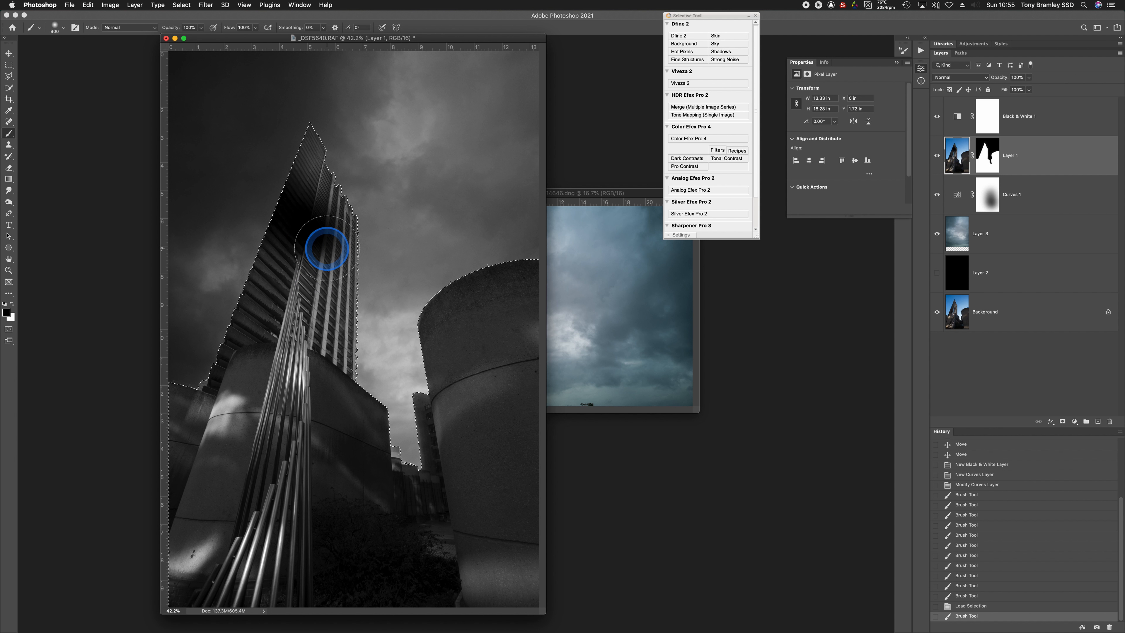
key(super+z)
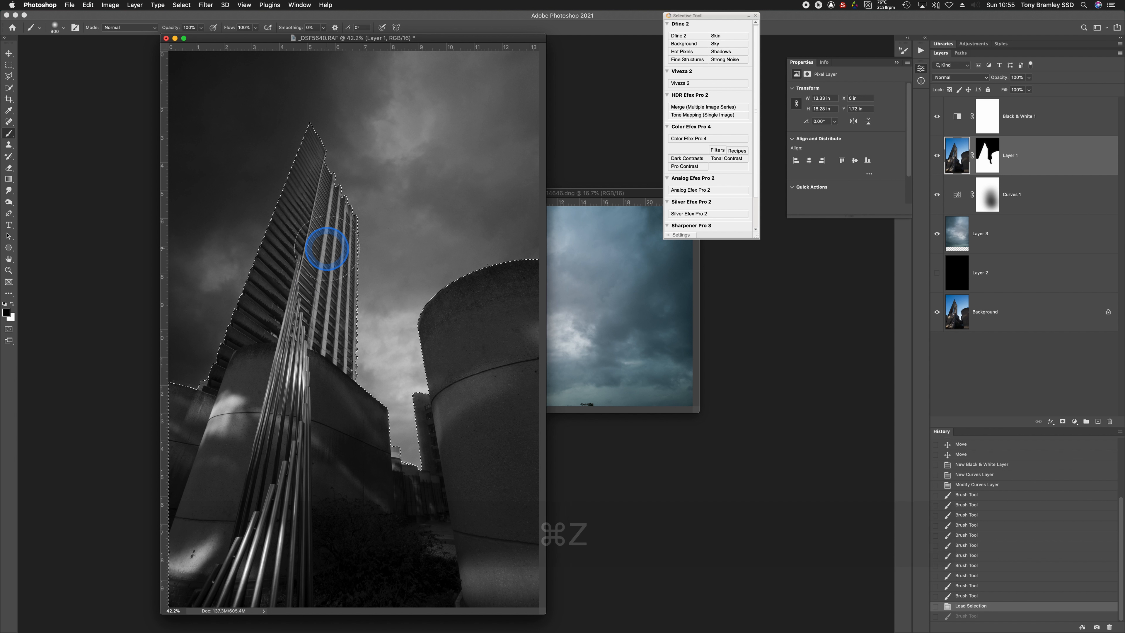
Target Layer 1's mask and invert the building selection so that it covers the sky.
click(987, 155)
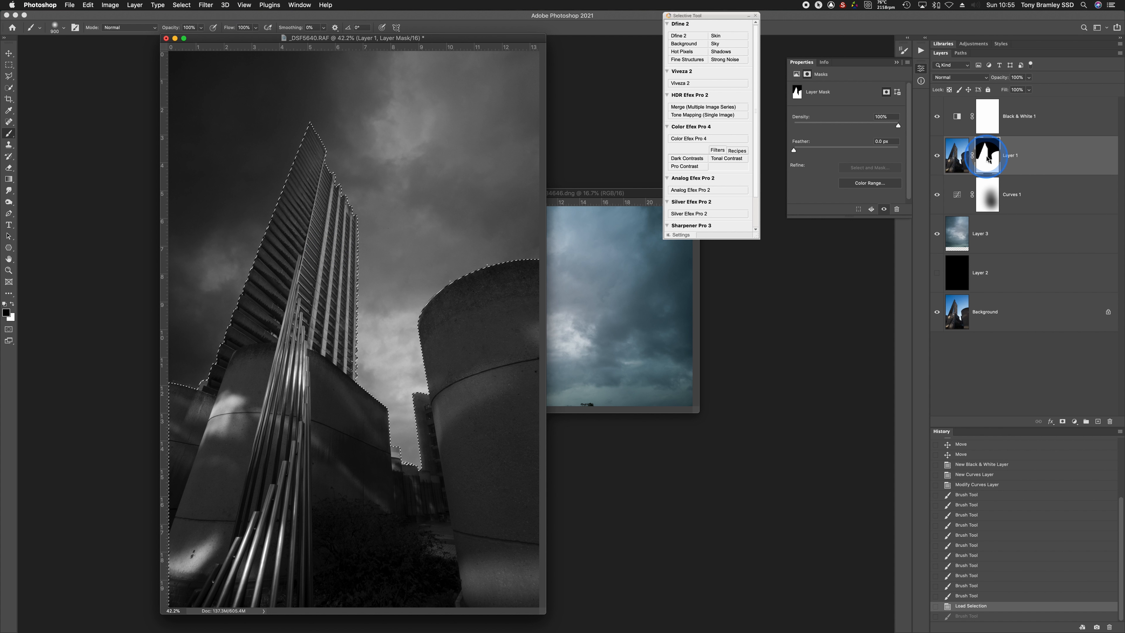
click(186, 6)
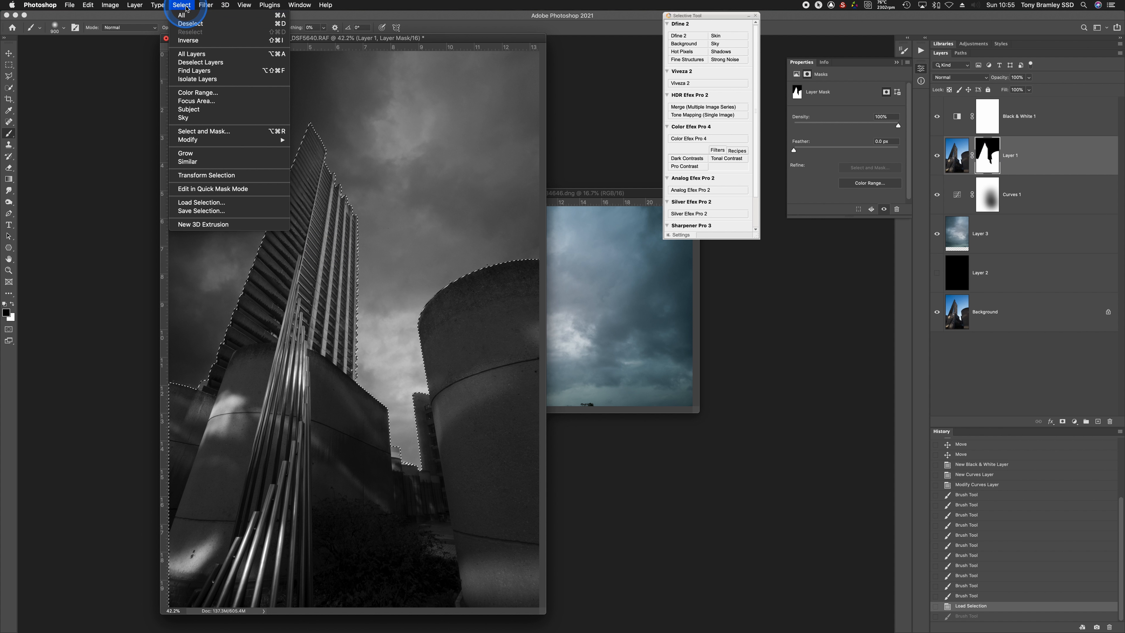
click(188, 41)
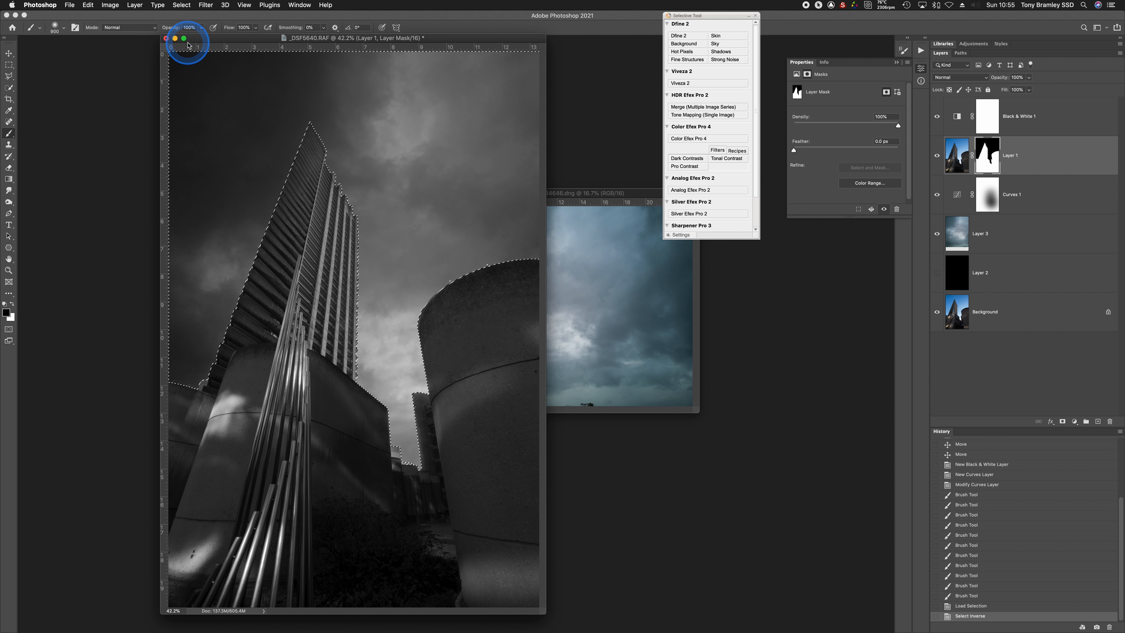
Expand the sky selection slightly and feather it by 1 pixel.
click(177, 6)
mouse_move(209, 140)
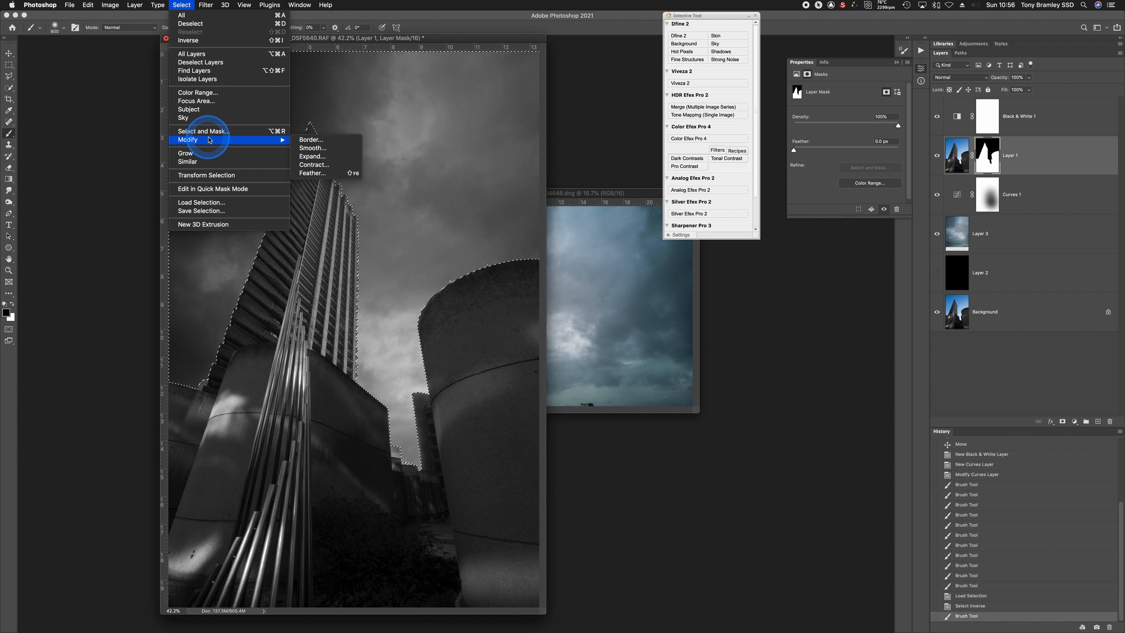
click(311, 157)
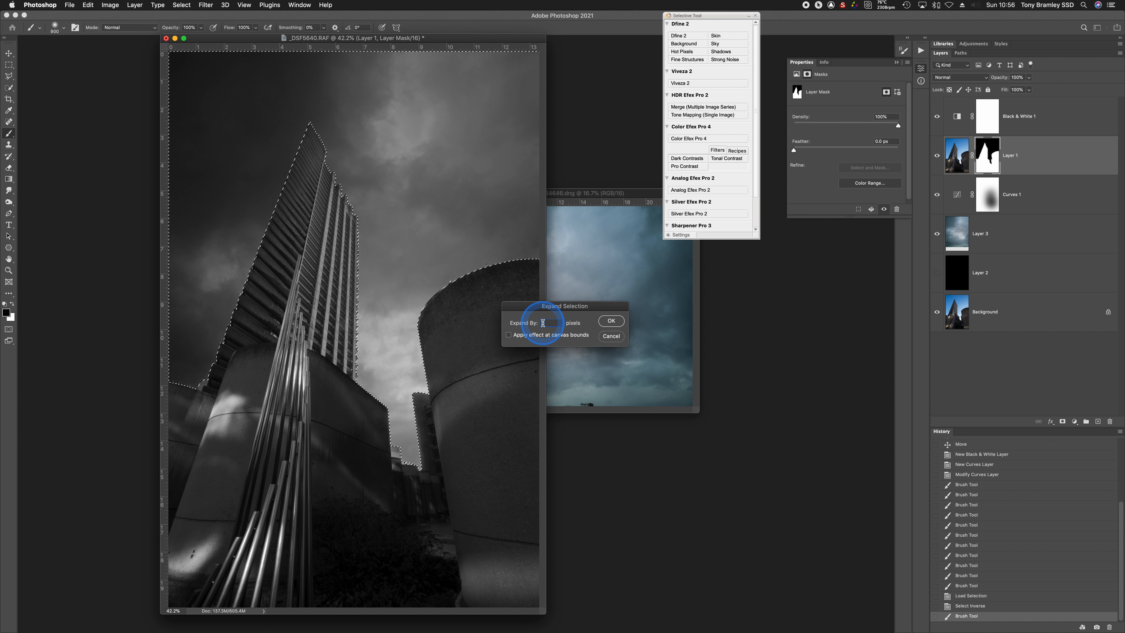
click(611, 321)
click(181, 4)
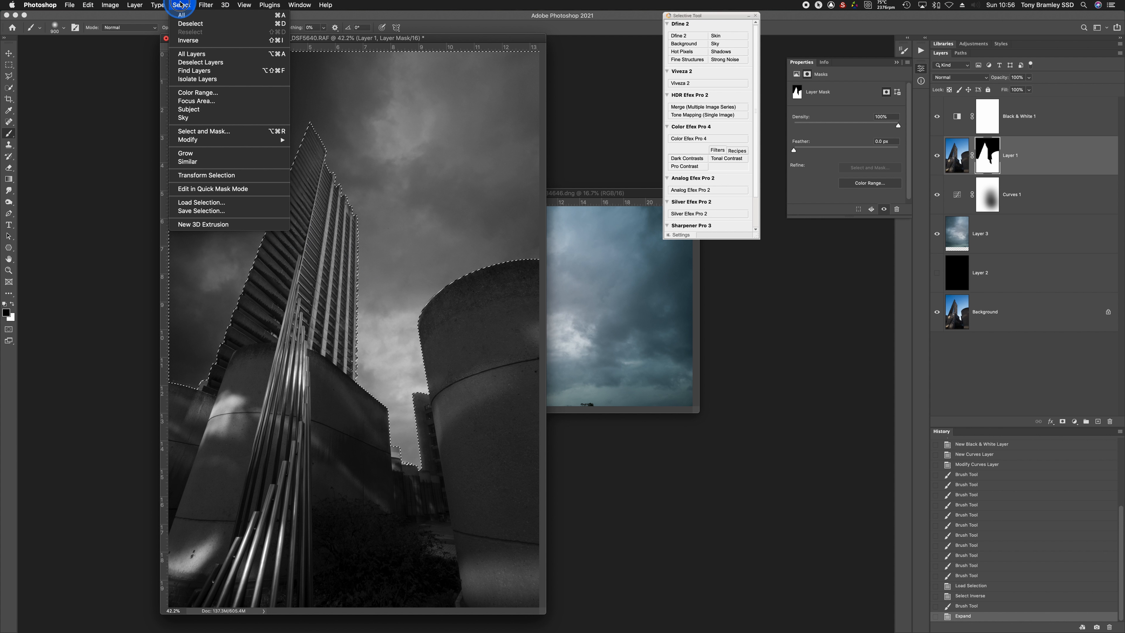
click(193, 140)
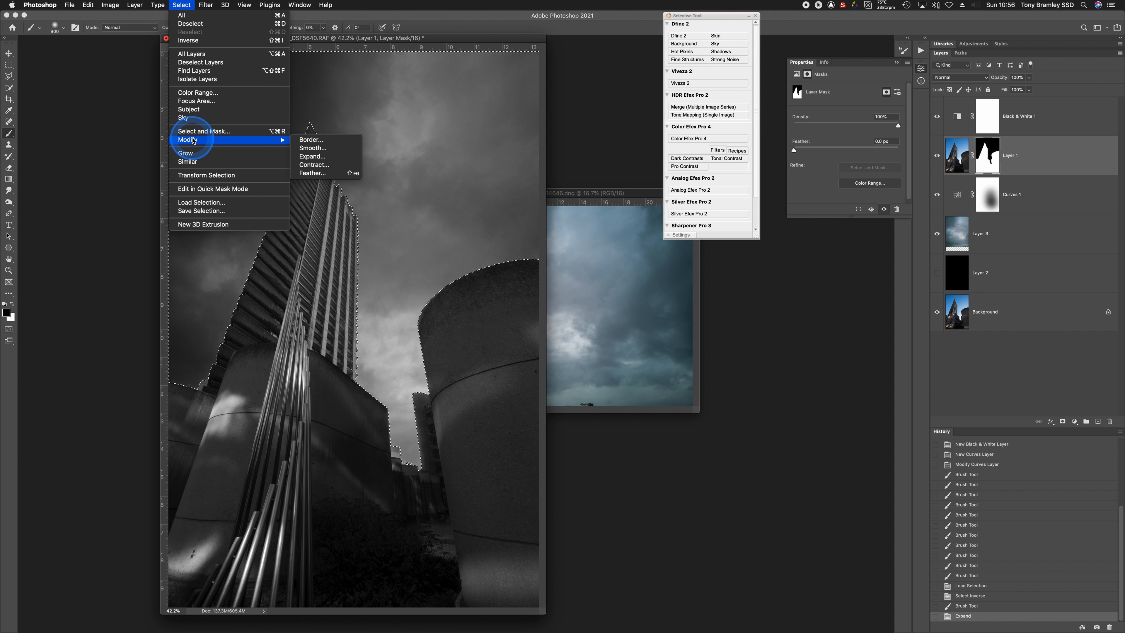
click(316, 178)
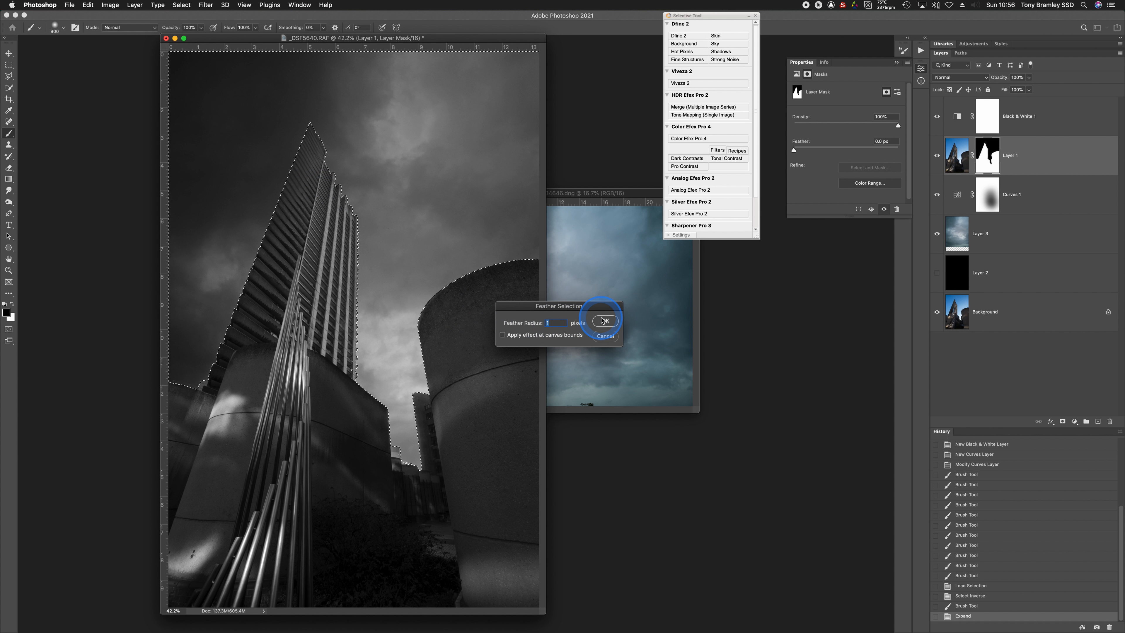
click(612, 325)
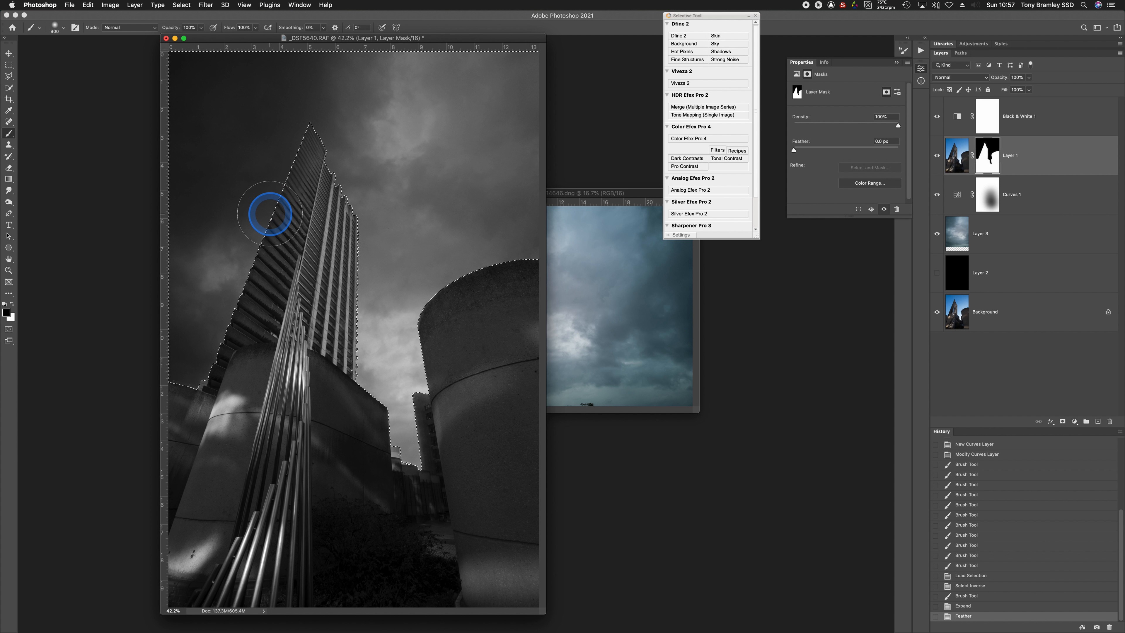
Paint black on Layer 1's mask along the building edges inside the sky selection, using a smaller brush around the narrow gap.
click(298, 155)
click(256, 256)
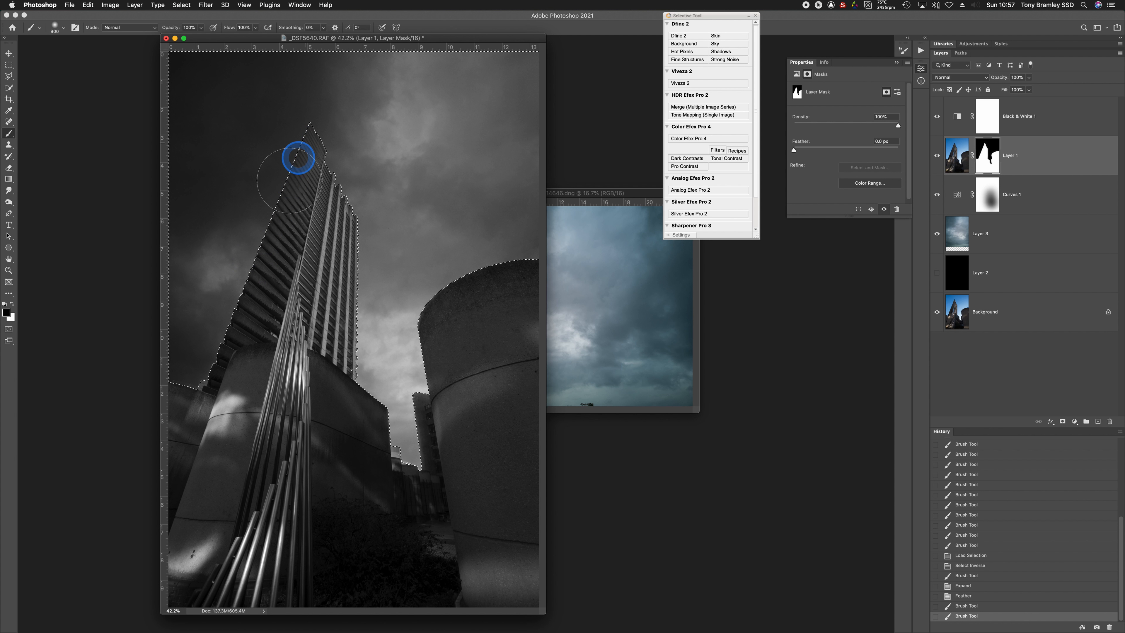
click(227, 341)
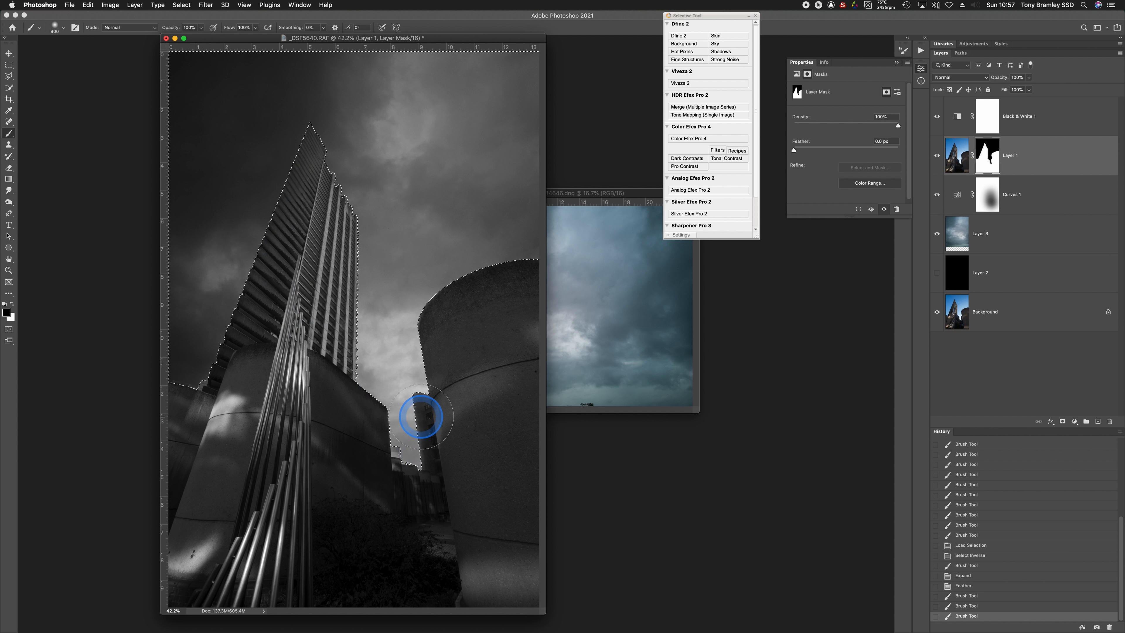
key(bracketleft)
key(bracketleft)
key(bracketleft)
key(bracketleft)
key(bracketleft)
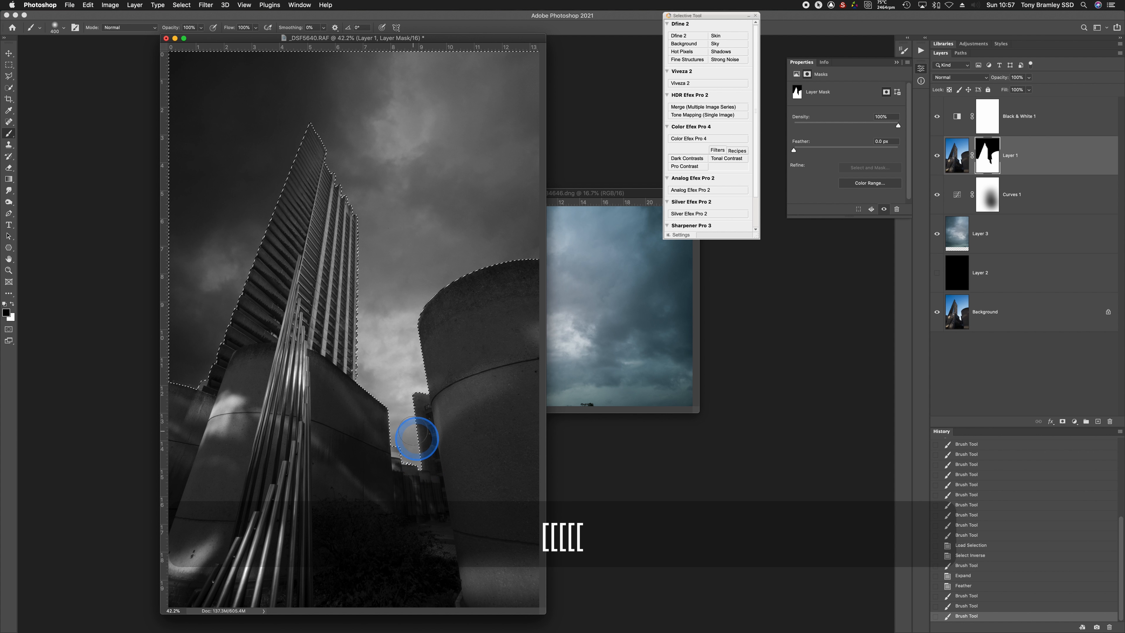
drag(418, 421, 425, 471)
mouse_move(415, 412)
mouse_down()
mouse_move(411, 384)
mouse_move(370, 369)
mouse_up()
scroll(319, 382, down, 1)
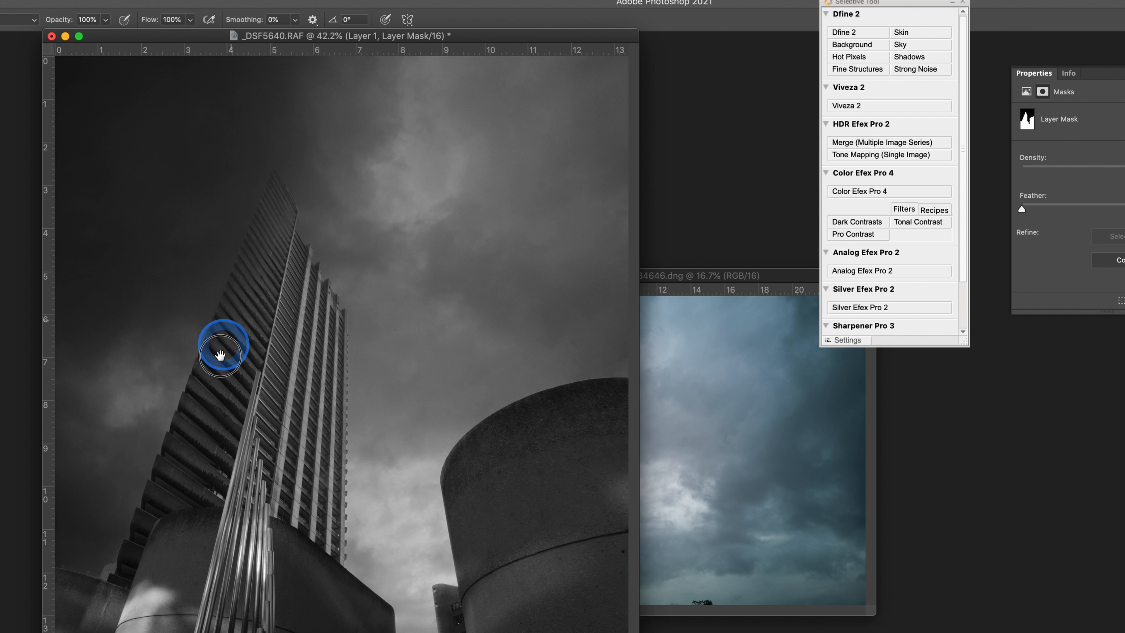
Clear the sky selection and return to the latest history state, keeping the edge clean-up on Layer 1's mask.
key(super+d)
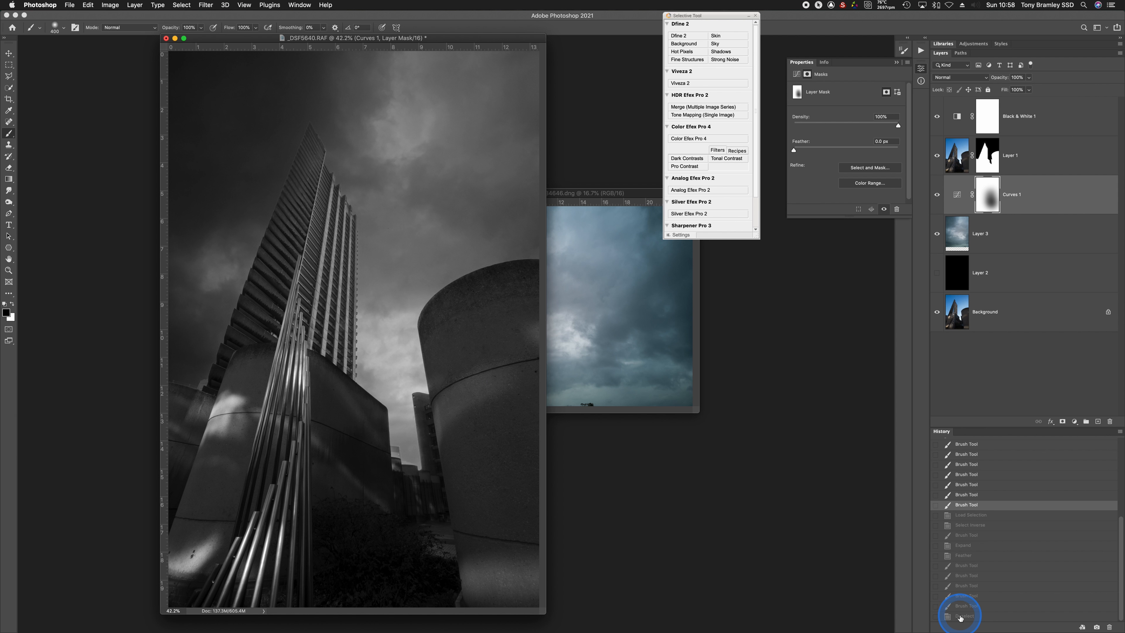
click(960, 616)
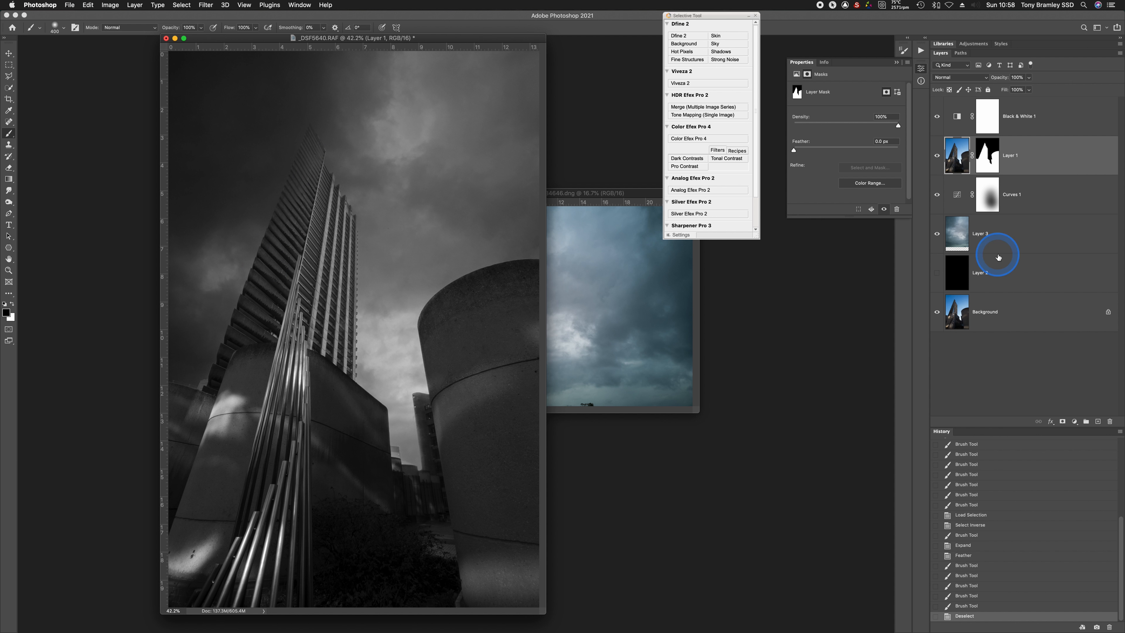
Duplicate the cloudy sky layer, Layer 3.
click(1021, 245)
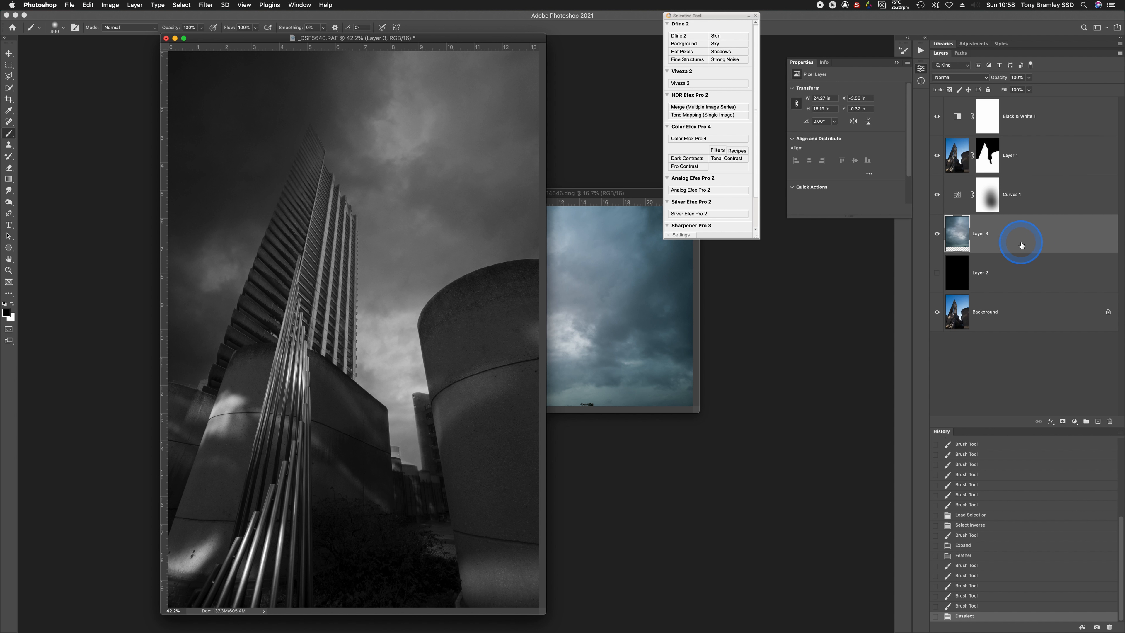
click(1021, 245)
key(super+j)
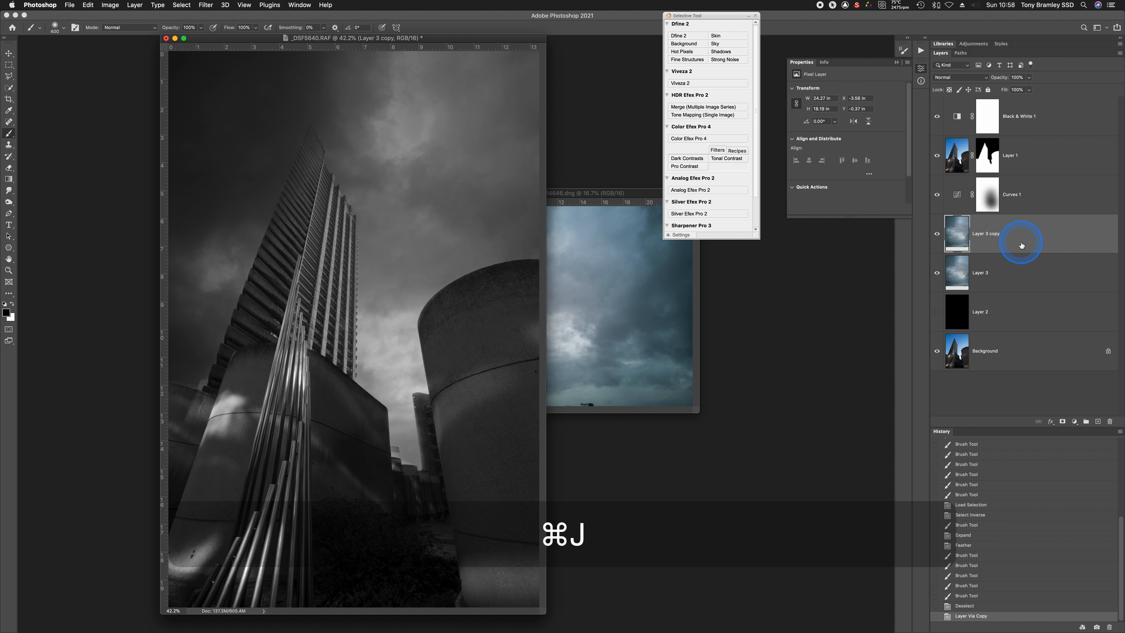
Apply a Radial Blur to the sky copy with amount 10, Zoom method and Good quality, centring the blur near the lower edge, right of middle.
click(210, 5)
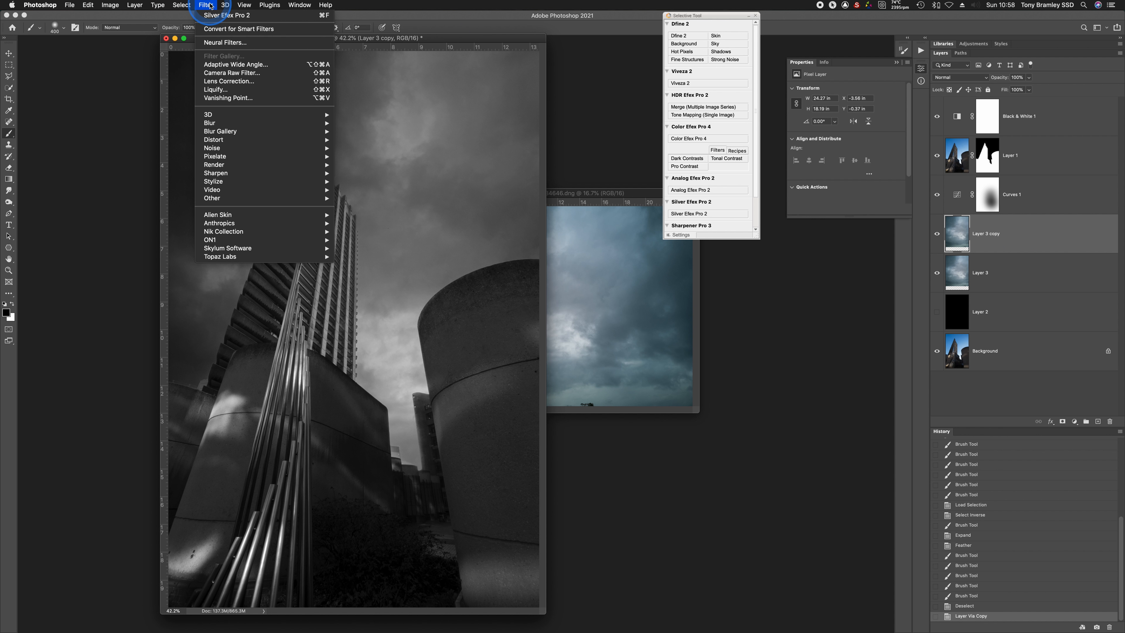
mouse_move(266, 122)
click(381, 132)
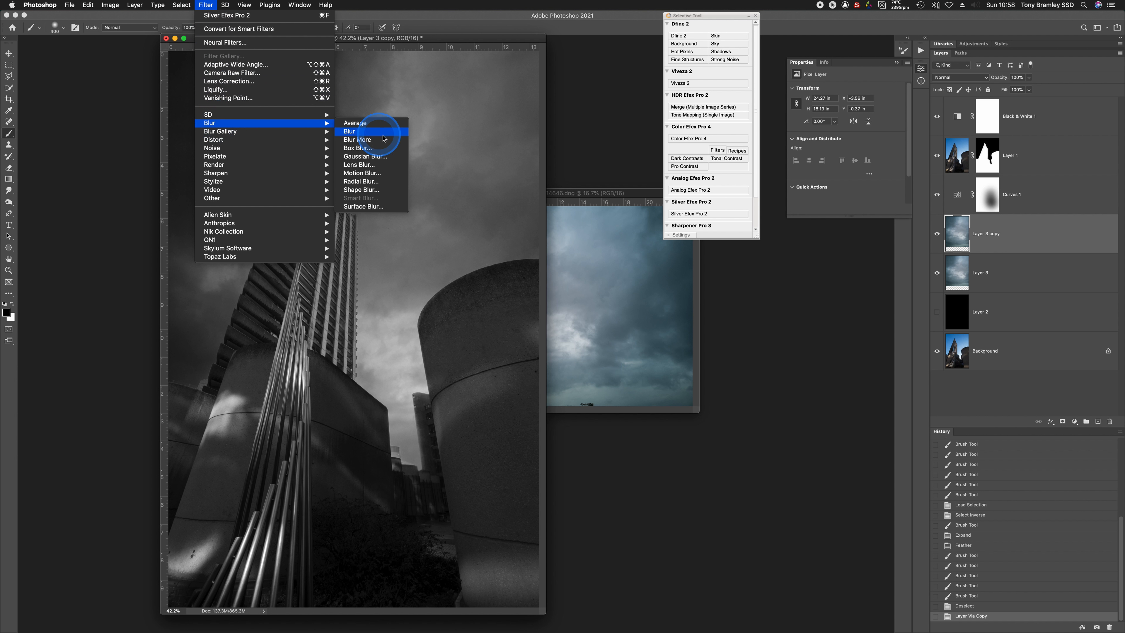
click(365, 182)
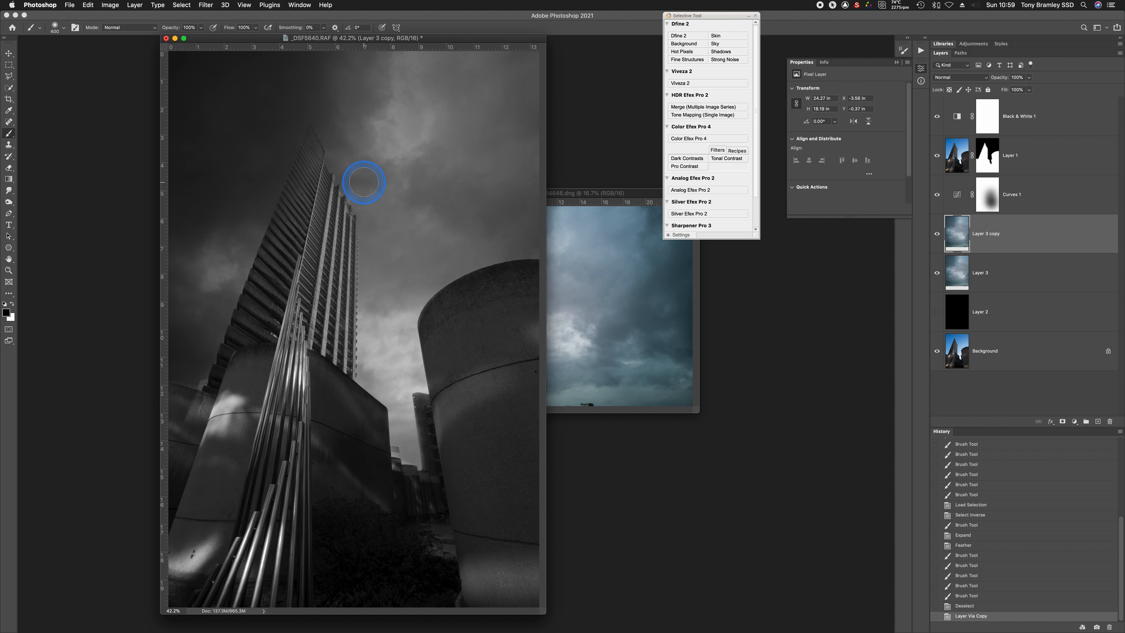
click(363, 183)
click(754, 370)
mouse_move(754, 370)
mouse_down()
mouse_move(741, 347)
mouse_move(753, 376)
mouse_up()
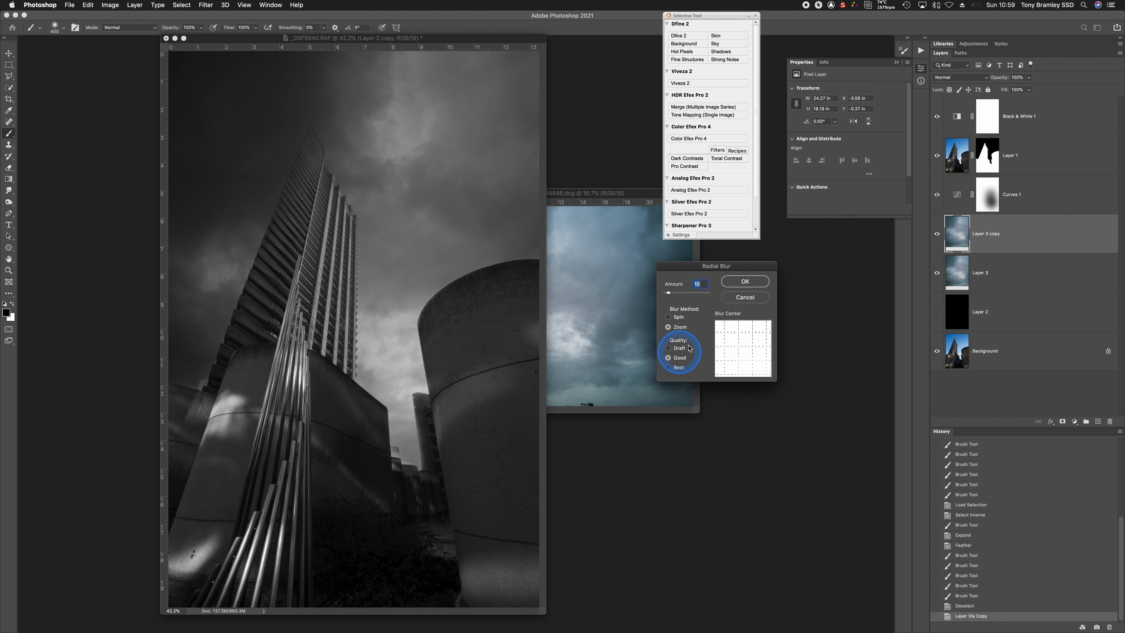
click(739, 286)
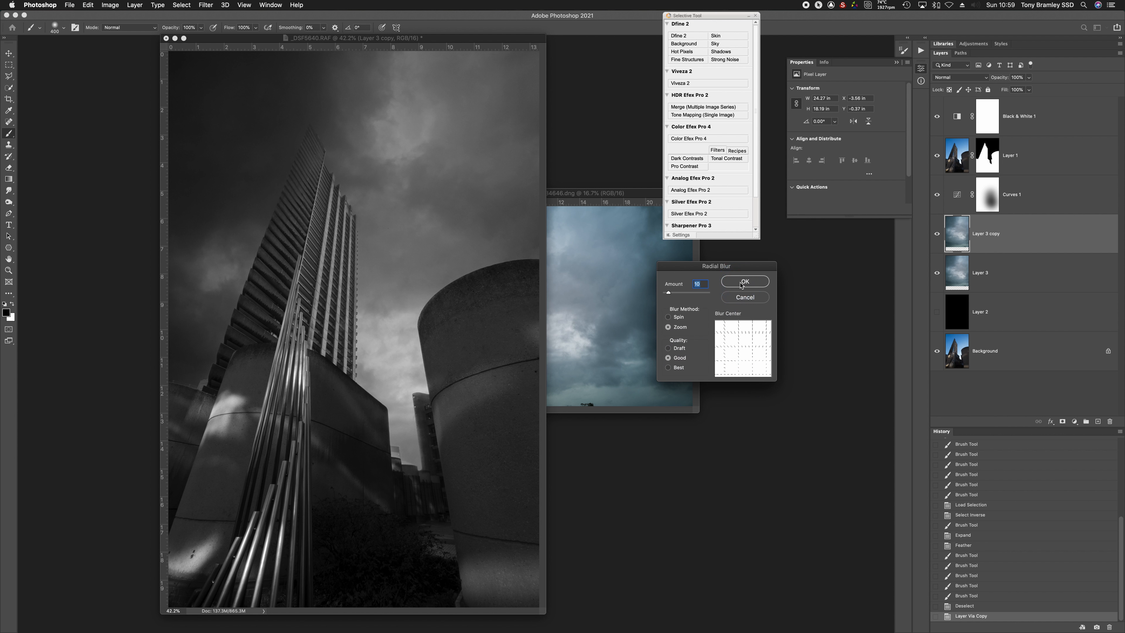
click(740, 285)
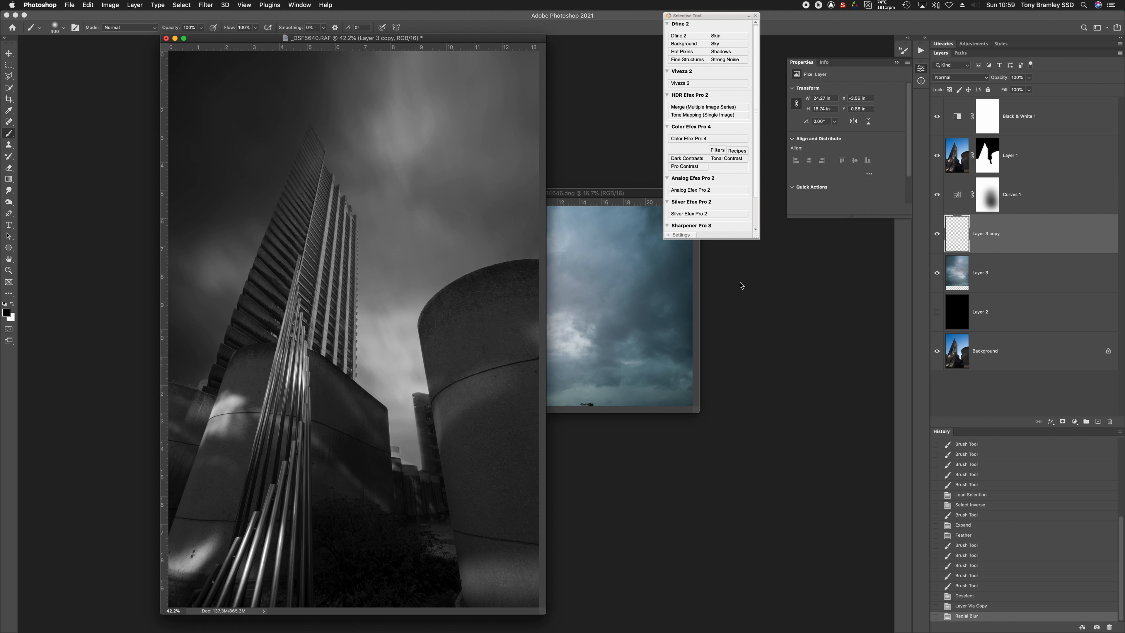